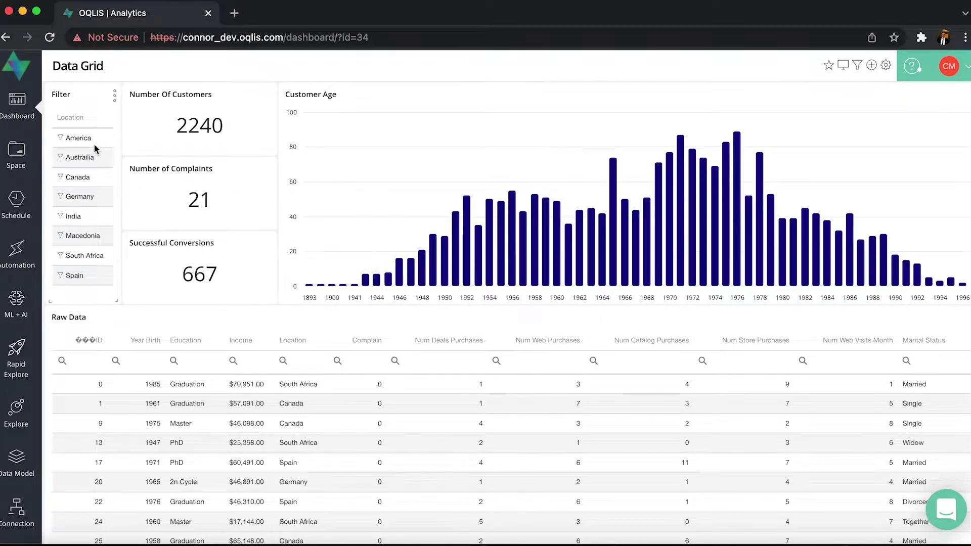
Filter the dashboard by America, then Germany, then clear both location filters.
{"action": "left_click", "coordinate": [78, 138]}
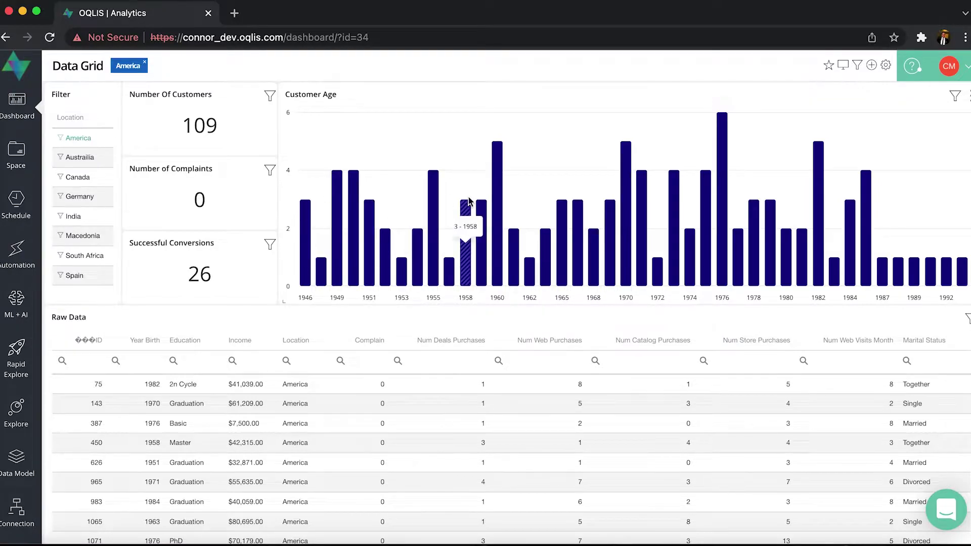
{"action": "left_click", "coordinate": [82, 200]}
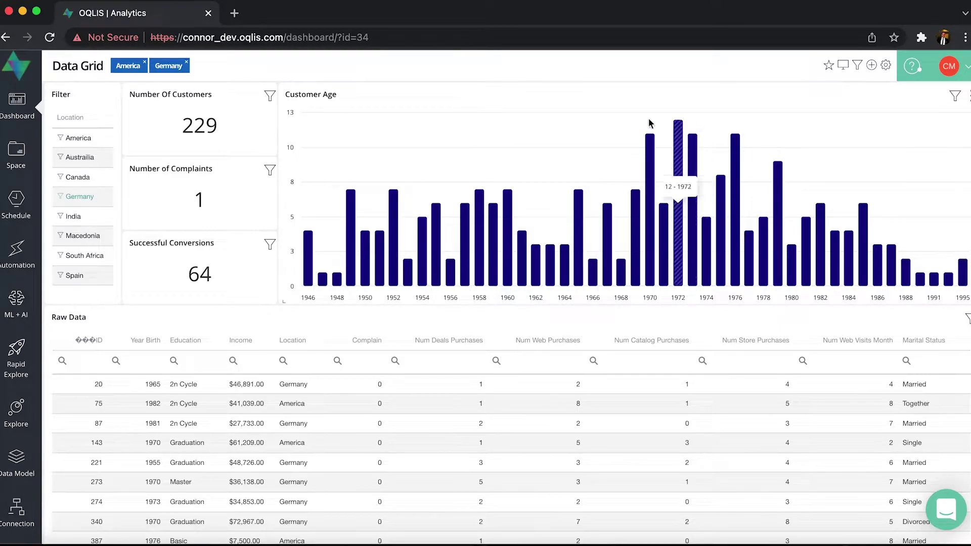
{"action": "left_click", "coordinate": [144, 61]}
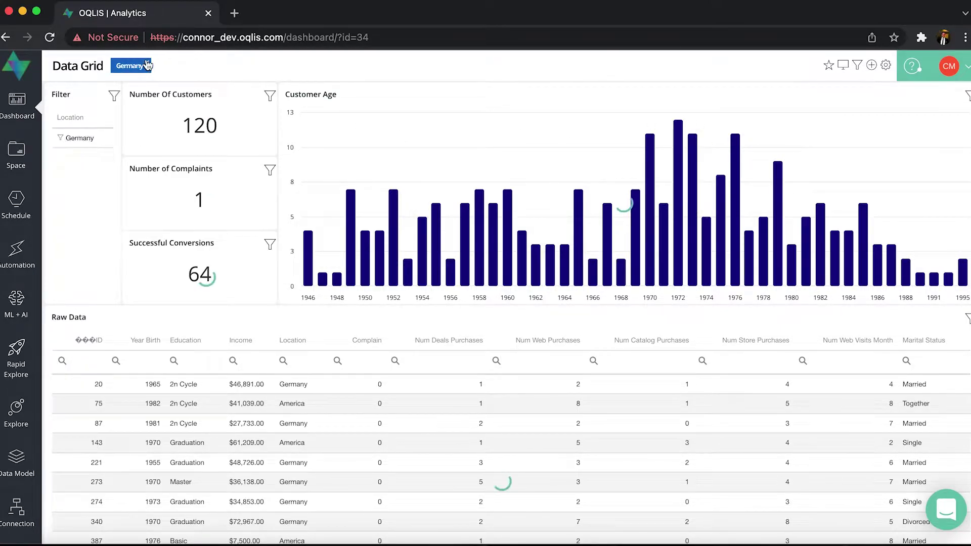
{"action": "left_click", "coordinate": [148, 63]}
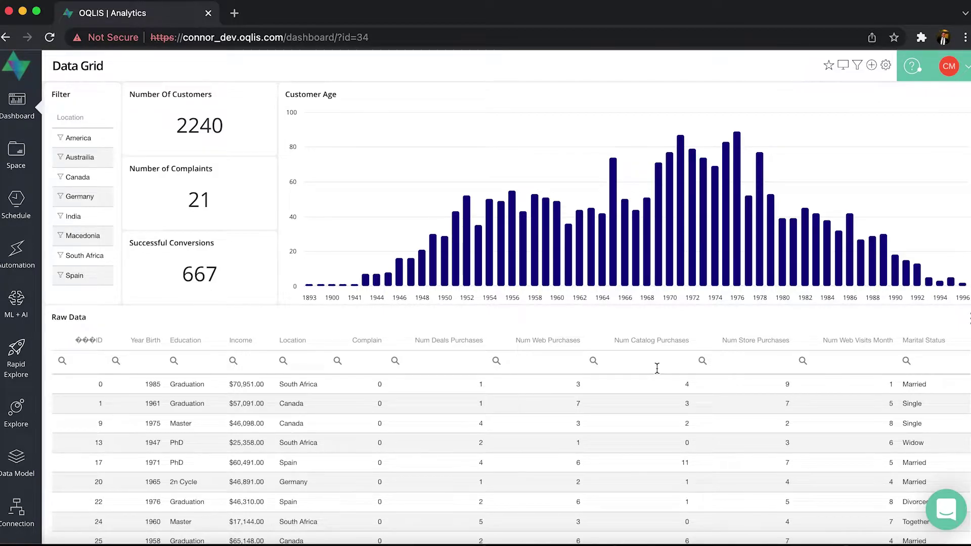
Scroll through the dashboard charts and Raw Data to review the filtered customer.
{"action": "scroll", "coordinate": [627, 268], "scroll_direction": "down", "scroll_amount": 3}
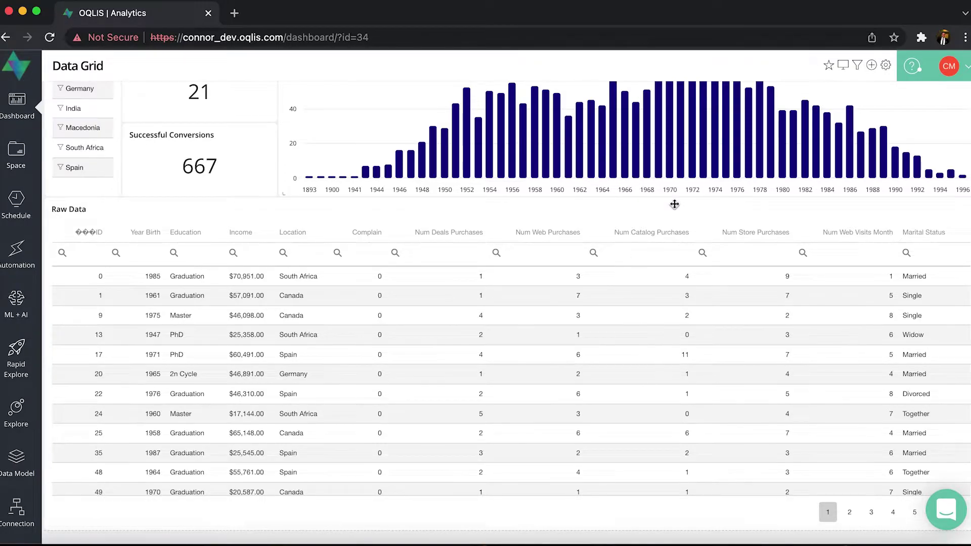
{"action": "scroll", "coordinate": [675, 205], "scroll_direction": "up", "scroll_amount": 3}
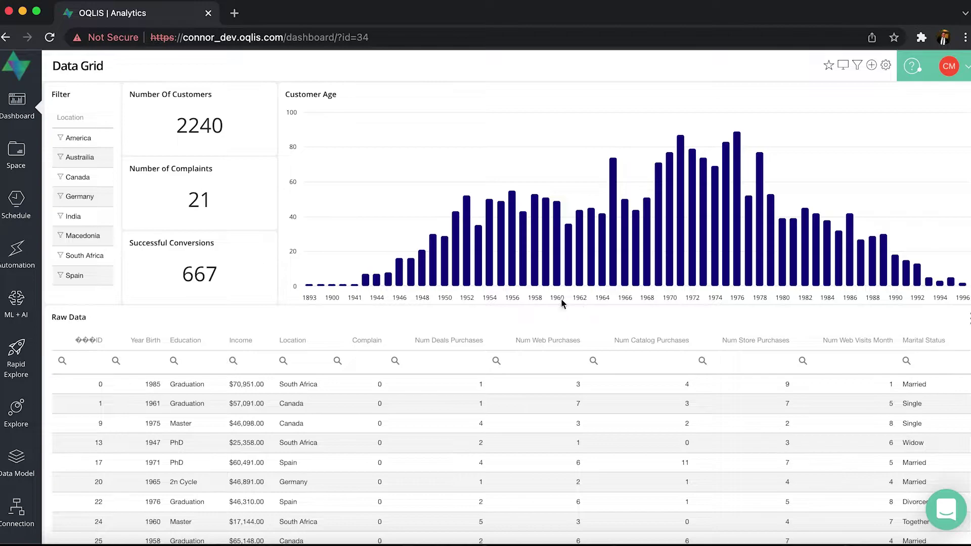
{"action": "mouse_move", "coordinate": [310, 287]}
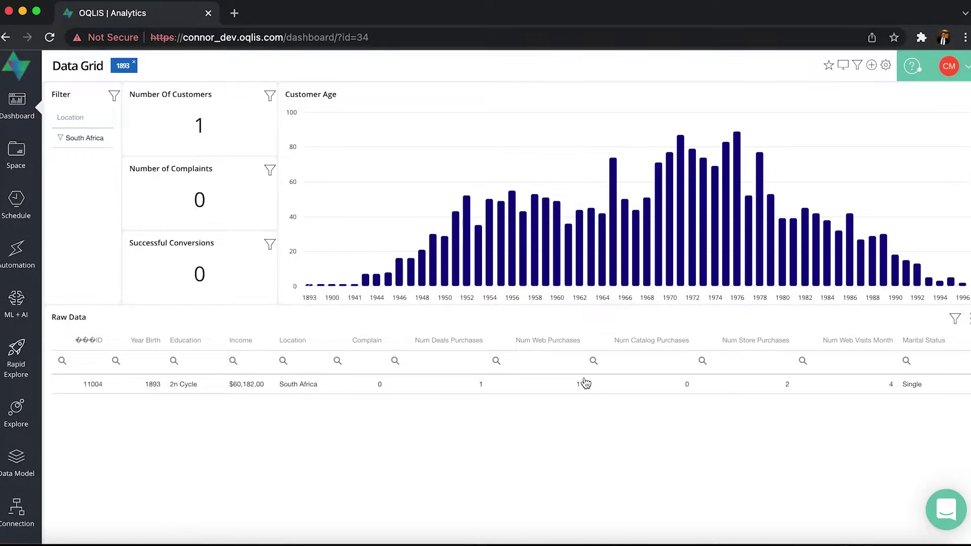
{"action": "scroll", "coordinate": [635, 534], "scroll_direction": "down", "scroll_amount": 2}
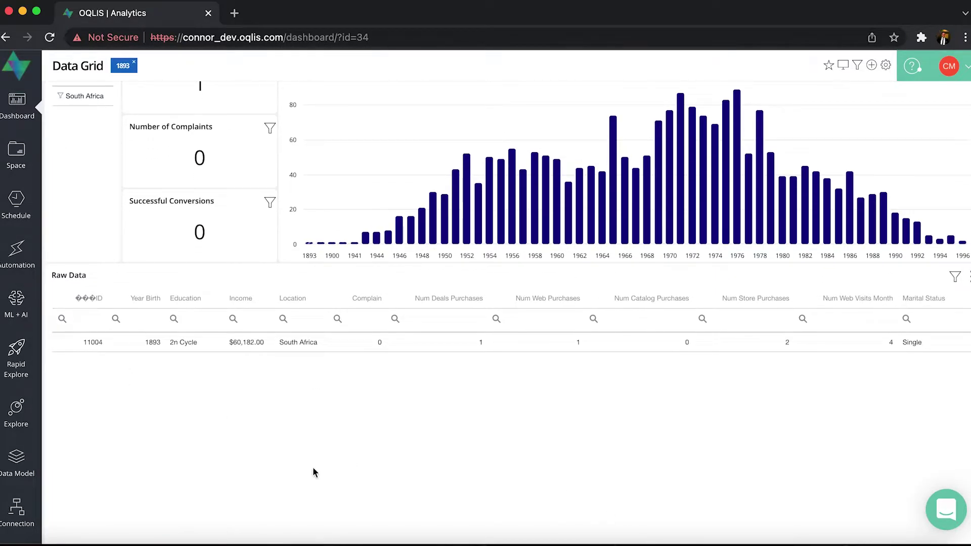
{"action": "scroll", "coordinate": [450, 468], "scroll_direction": "down", "scroll_amount": 1}
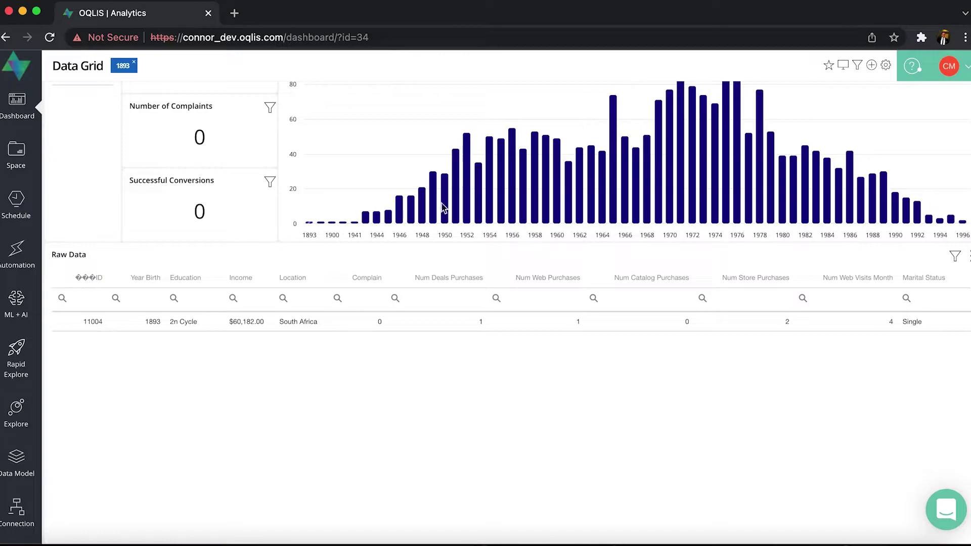
Remove the 1893 birth-year chip and go to the Explore page.
{"action": "mouse_move", "coordinate": [310, 225]}
{"action": "left_click", "coordinate": [133, 63]}
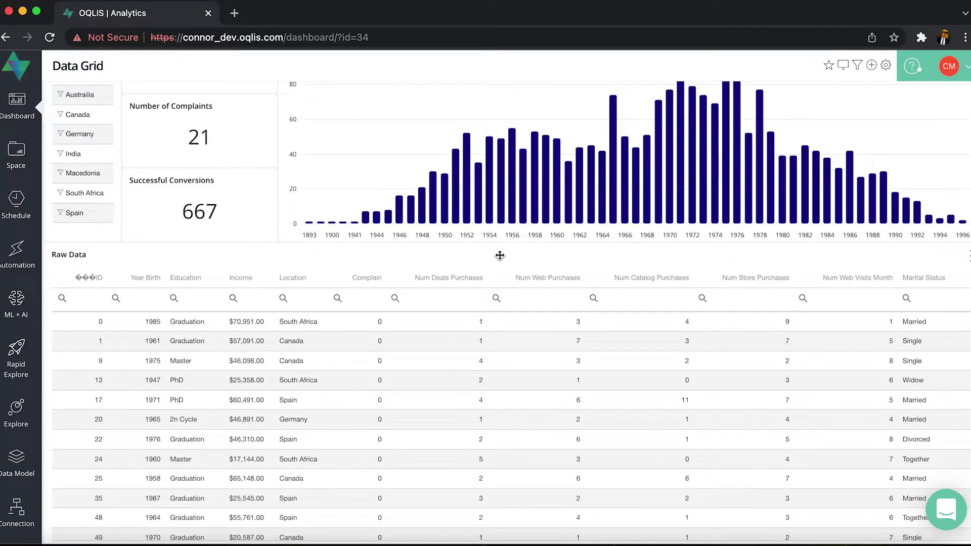
{"action": "scroll", "coordinate": [500, 256], "scroll_direction": "up", "scroll_amount": 1}
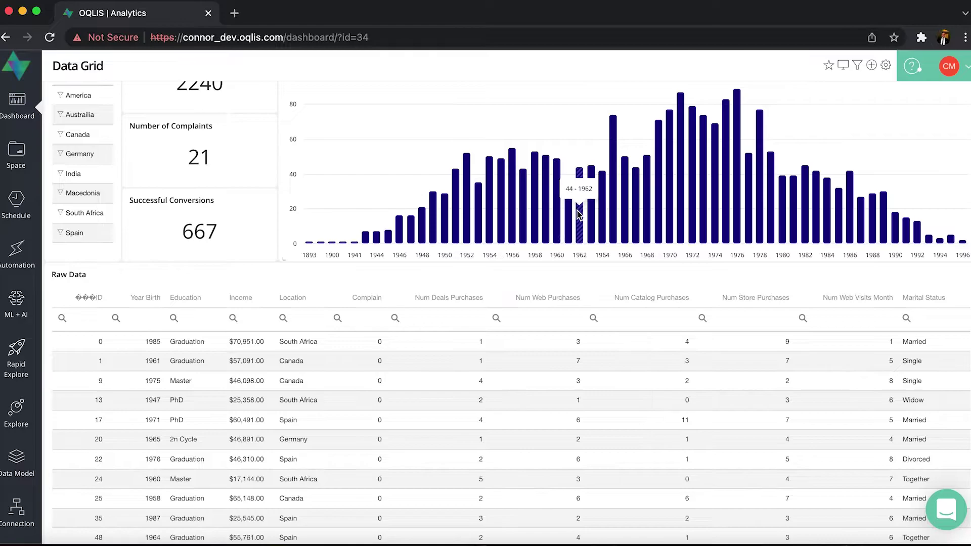
{"action": "left_click", "coordinate": [20, 416]}
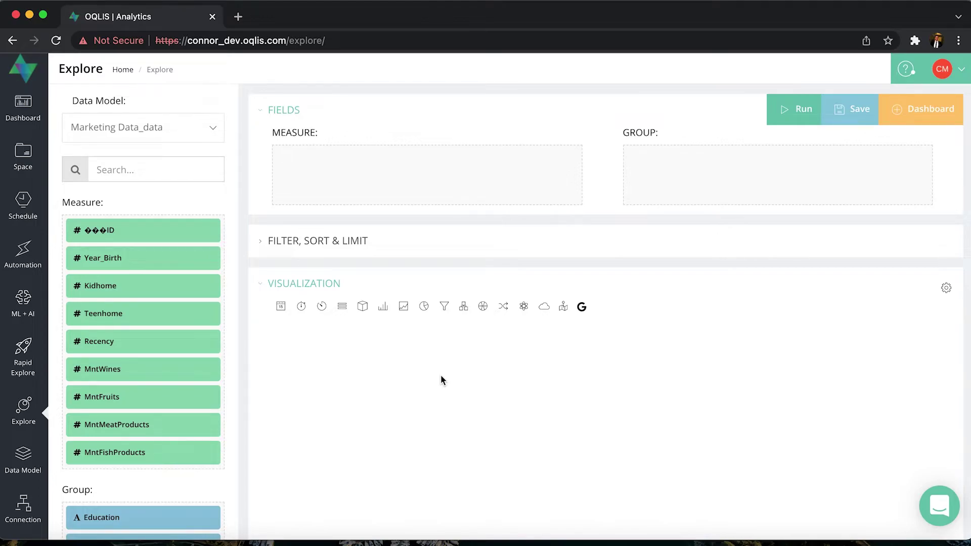
Group by Location and show the eight locations, Canada to Macedonia, as a table.
{"action": "scroll", "coordinate": [442, 377], "scroll_direction": "down", "scroll_amount": 1}
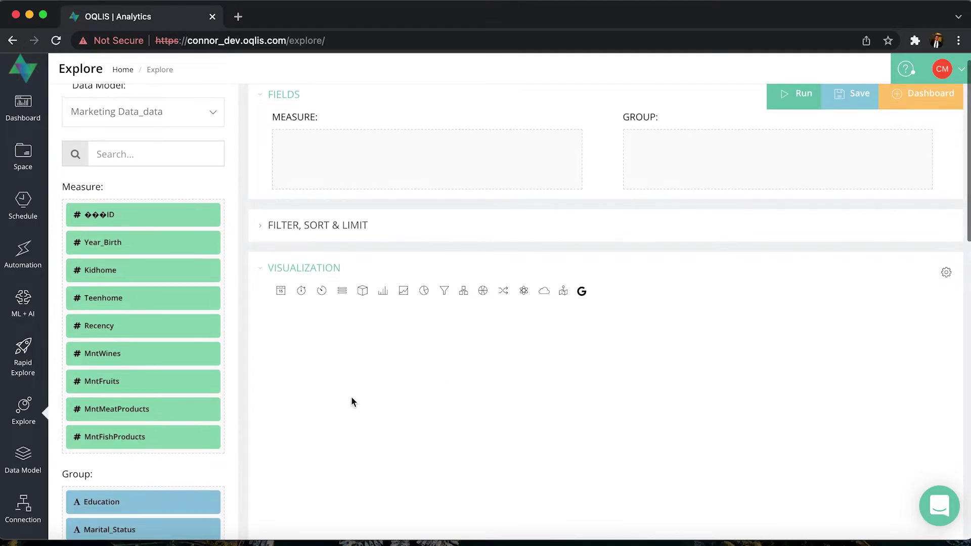
{"action": "scroll", "coordinate": [347, 390], "scroll_direction": "down", "scroll_amount": 5}
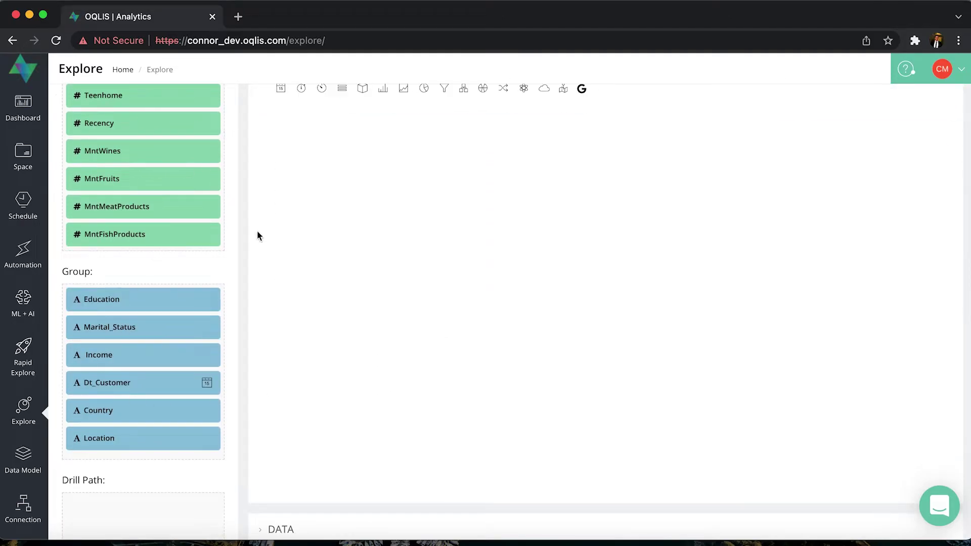
{"action": "left_click_drag", "start_coordinate": [106, 439], "coordinate": [663, 192]}
{"action": "scroll", "coordinate": [665, 238], "scroll_direction": "down", "scroll_amount": 2}
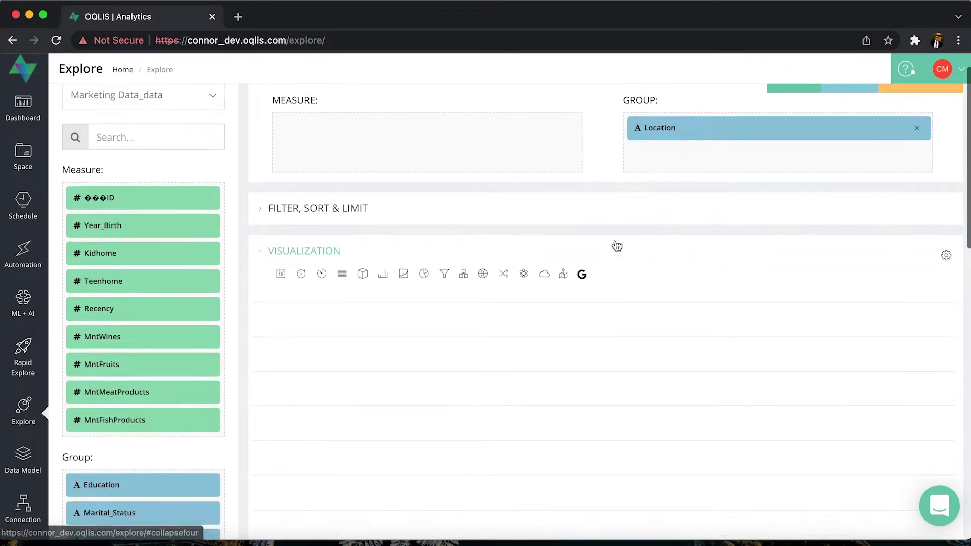
{"action": "left_click", "coordinate": [342, 274]}
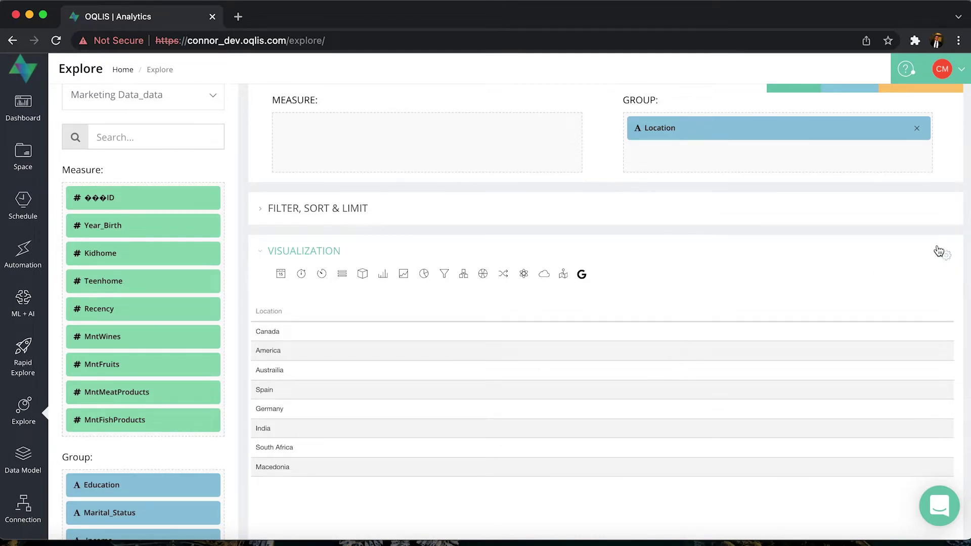
{"action": "scroll", "coordinate": [816, 248], "scroll_direction": "up", "scroll_amount": 1}
{"action": "scroll", "coordinate": [816, 247], "scroll_direction": "down", "scroll_amount": 1}
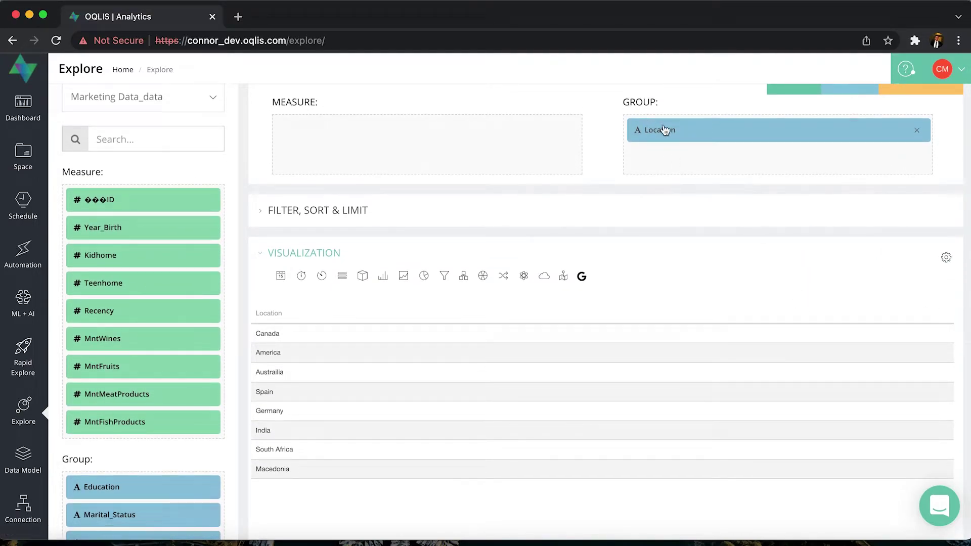
Enter Location in the table's Click Filter Fields visualization setting.
{"action": "left_click", "coordinate": [946, 258]}
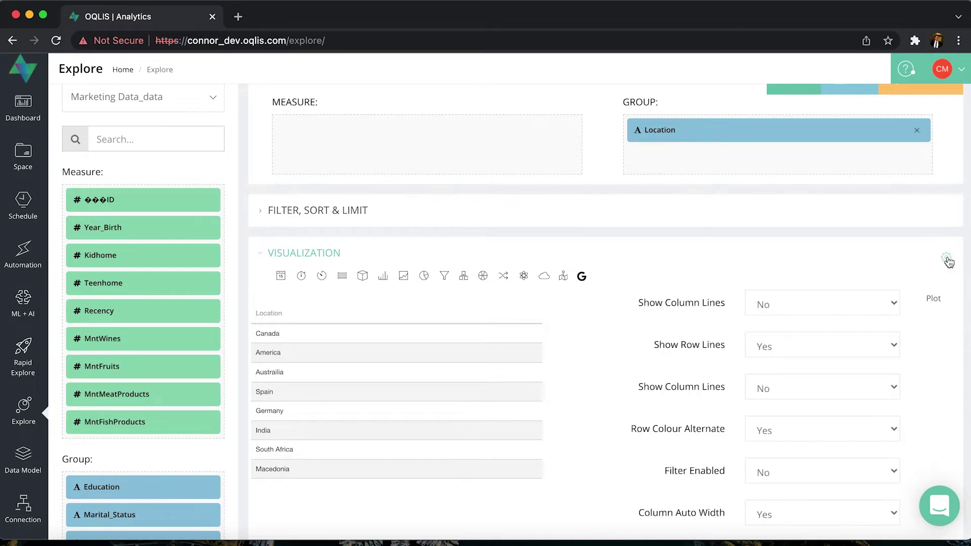
{"action": "scroll", "coordinate": [765, 268], "scroll_direction": "down", "scroll_amount": 8}
{"action": "scroll", "coordinate": [818, 288], "scroll_direction": "up", "scroll_amount": 3}
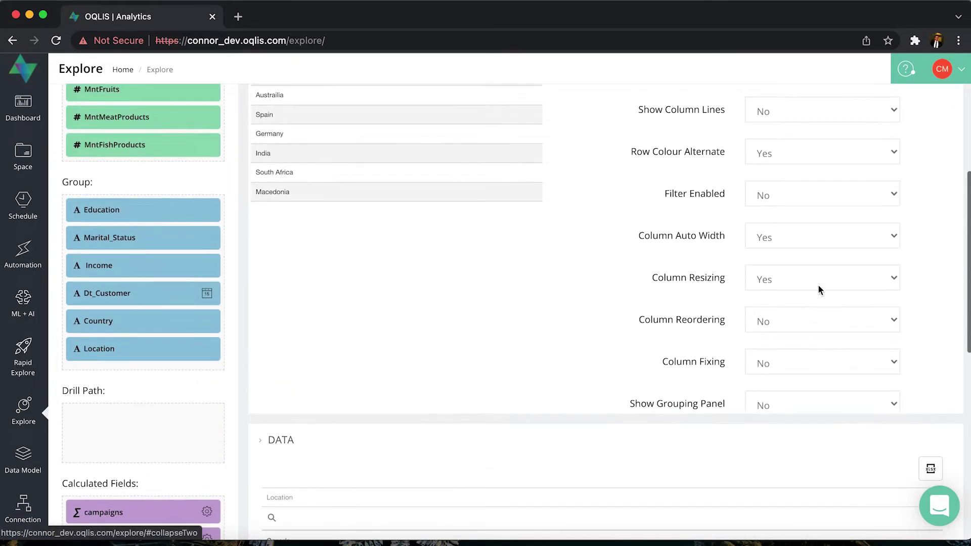
{"action": "scroll", "coordinate": [818, 285], "scroll_direction": "down", "scroll_amount": 10}
{"action": "scroll", "coordinate": [818, 285], "scroll_direction": "down", "scroll_amount": 3}
{"action": "scroll", "coordinate": [818, 284], "scroll_direction": "up", "scroll_amount": 3}
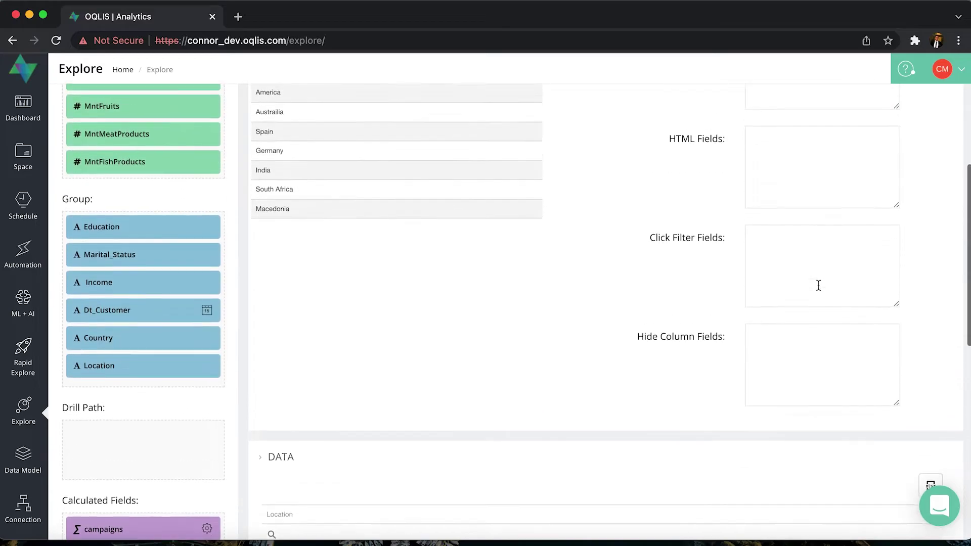
{"action": "left_click", "coordinate": [795, 246]}
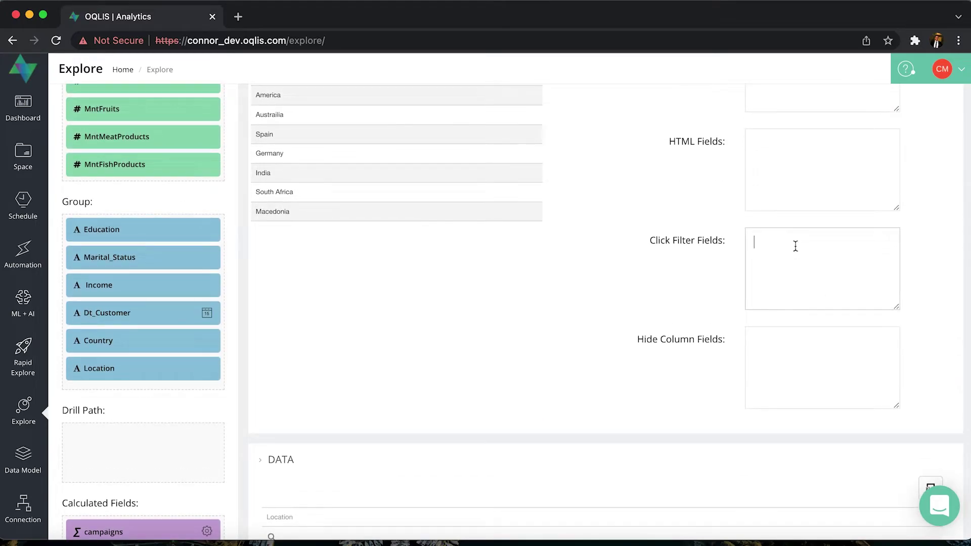
{"action": "type", "text": "Location"}
{"action": "scroll", "coordinate": [696, 145], "scroll_direction": "down", "scroll_amount": 3}
{"action": "scroll", "coordinate": [696, 145], "scroll_direction": "up", "scroll_amount": 10}
{"action": "scroll", "coordinate": [696, 144], "scroll_direction": "down", "scroll_amount": 1}
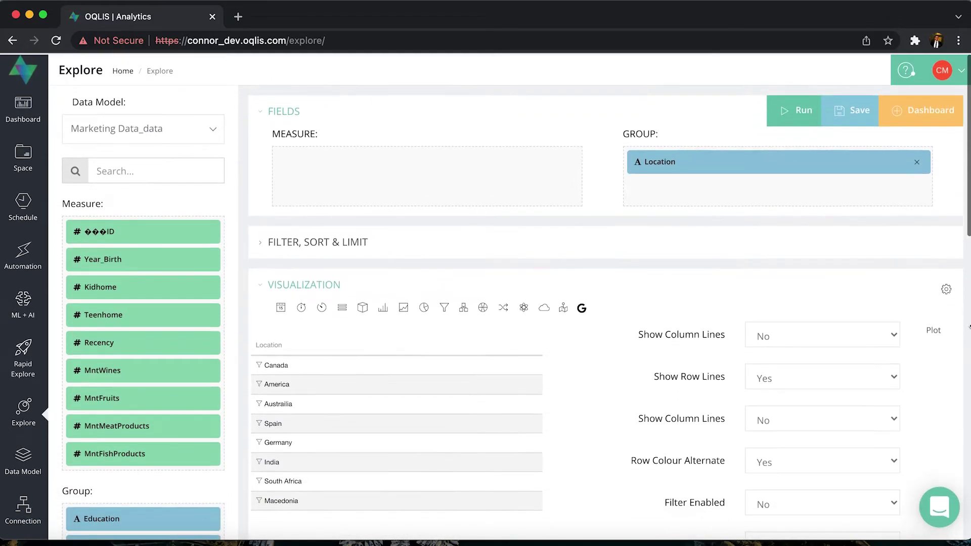
{"action": "left_click", "coordinate": [946, 289]}
{"action": "scroll", "coordinate": [542, 220], "scroll_direction": "down", "scroll_amount": 2}
{"action": "scroll", "coordinate": [543, 221], "scroll_direction": "down", "scroll_amount": 1}
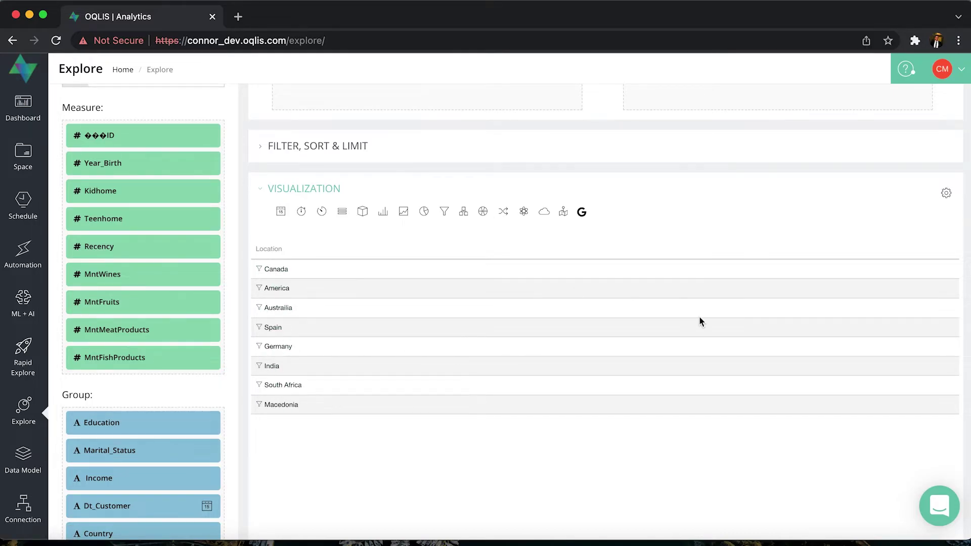
{"action": "scroll", "coordinate": [699, 317], "scroll_direction": "up", "scroll_amount": 4}
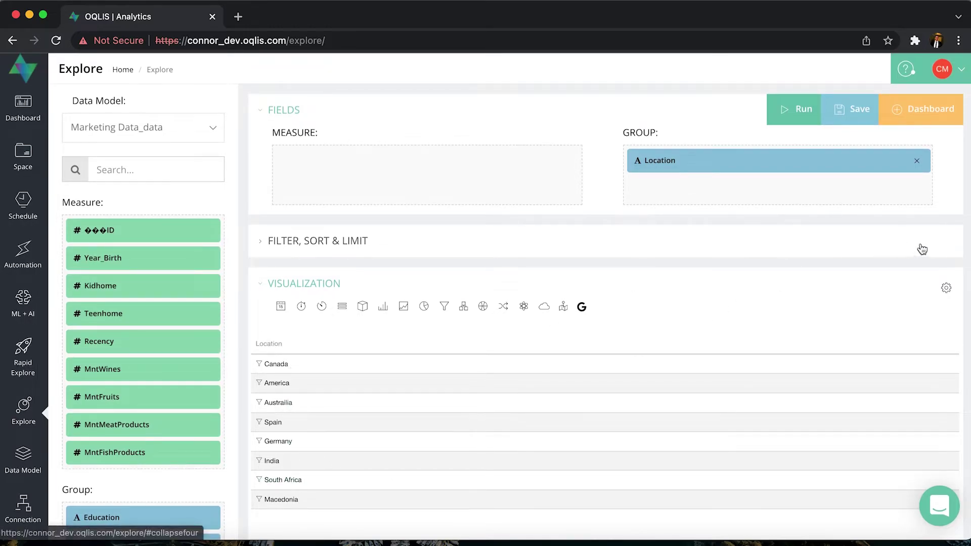
Replace the Location grouping with ID, Year_Birth and Marital_Status.
{"action": "left_click", "coordinate": [917, 160]}
{"action": "scroll", "coordinate": [669, 261], "scroll_direction": "down", "scroll_amount": 2}
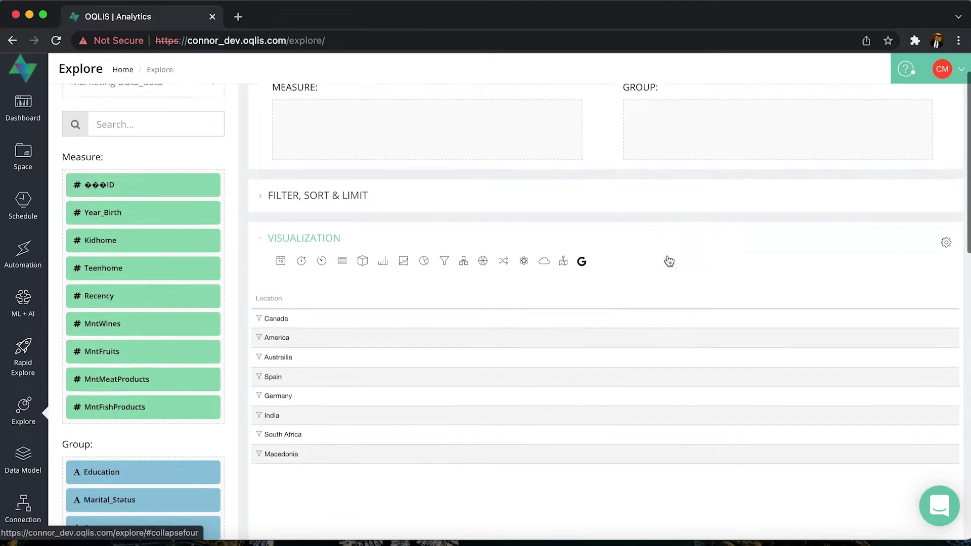
{"action": "scroll", "coordinate": [670, 261], "scroll_direction": "down", "scroll_amount": 2}
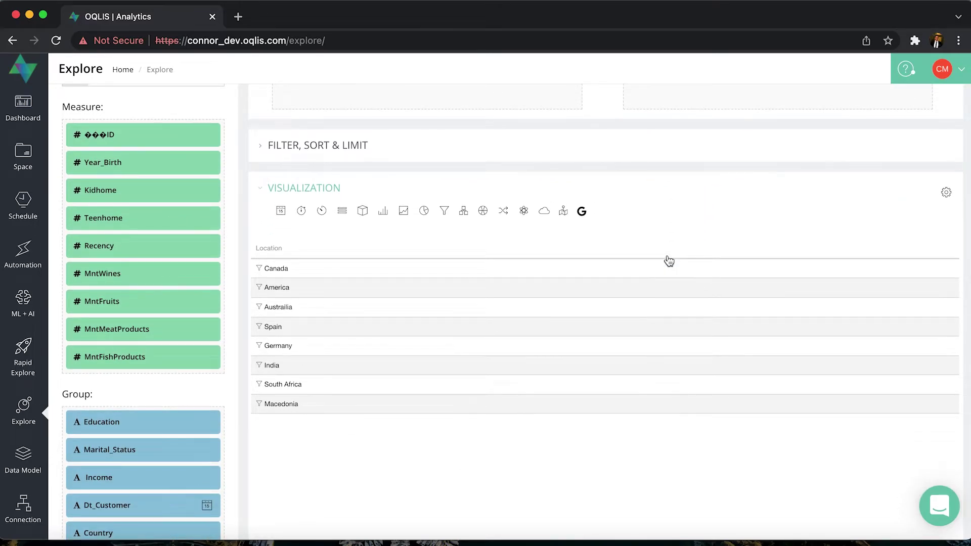
{"action": "scroll", "coordinate": [669, 261], "scroll_direction": "down", "scroll_amount": 4}
{"action": "scroll", "coordinate": [669, 261], "scroll_direction": "up", "scroll_amount": 4}
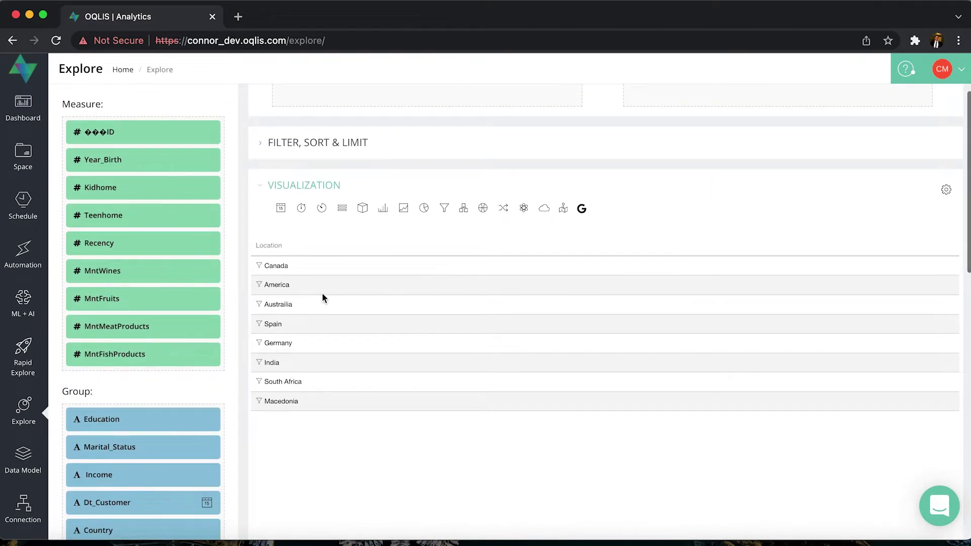
{"action": "scroll", "coordinate": [323, 298], "scroll_direction": "up", "scroll_amount": 4}
{"action": "left_click_drag", "start_coordinate": [131, 226], "coordinate": [789, 172]}
{"action": "left_click_drag", "start_coordinate": [126, 266], "coordinate": [702, 197]}
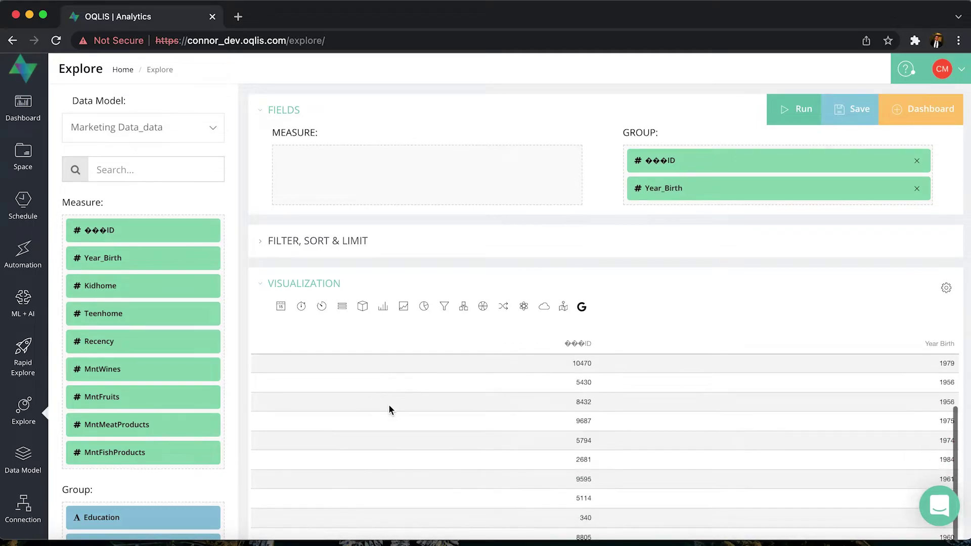
{"action": "scroll", "coordinate": [157, 485], "scroll_direction": "down", "scroll_amount": 8}
{"action": "left_click_drag", "start_coordinate": [135, 338], "coordinate": [708, 222]}
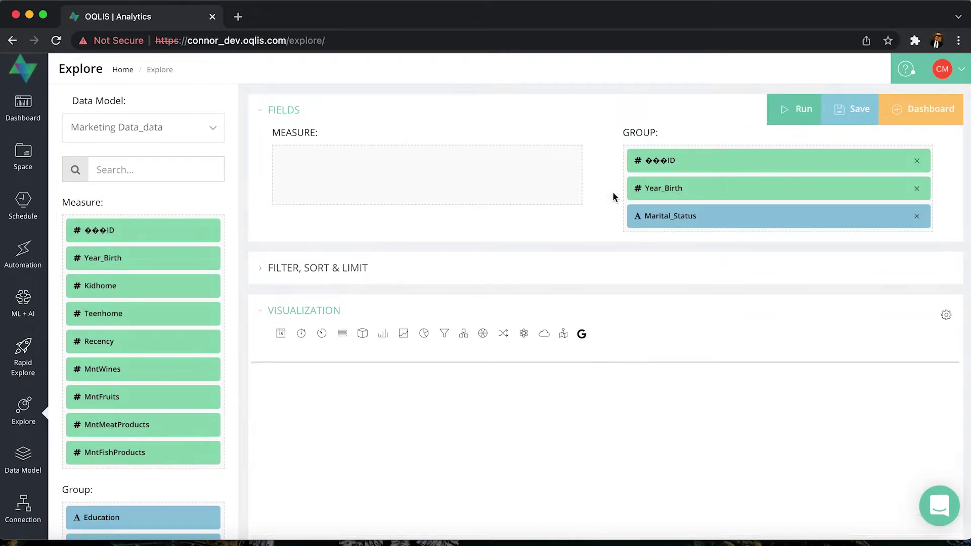
Expand the FILTER, SORT & LIMIT section above the results table.
{"action": "scroll", "coordinate": [587, 244], "scroll_direction": "down", "scroll_amount": 9}
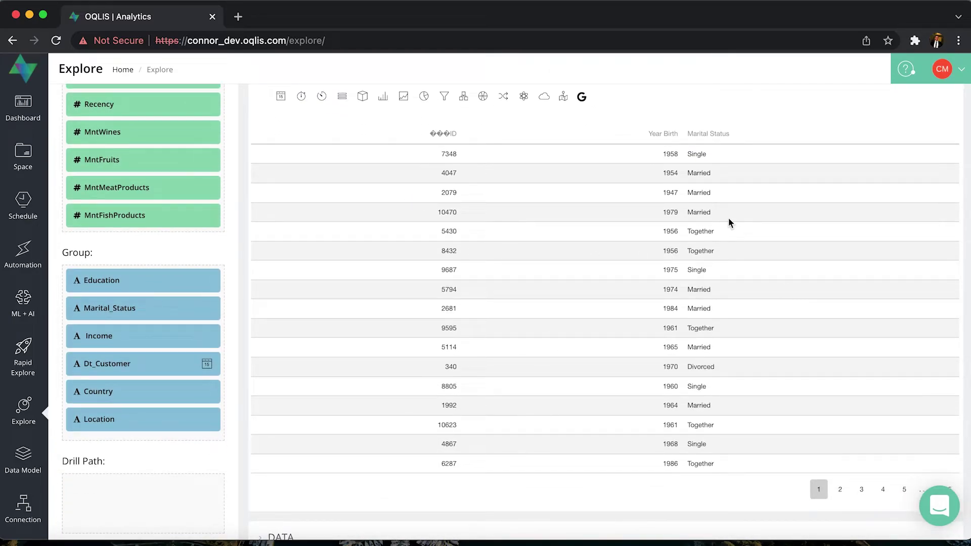
{"action": "scroll", "coordinate": [729, 222], "scroll_direction": "up", "scroll_amount": 7}
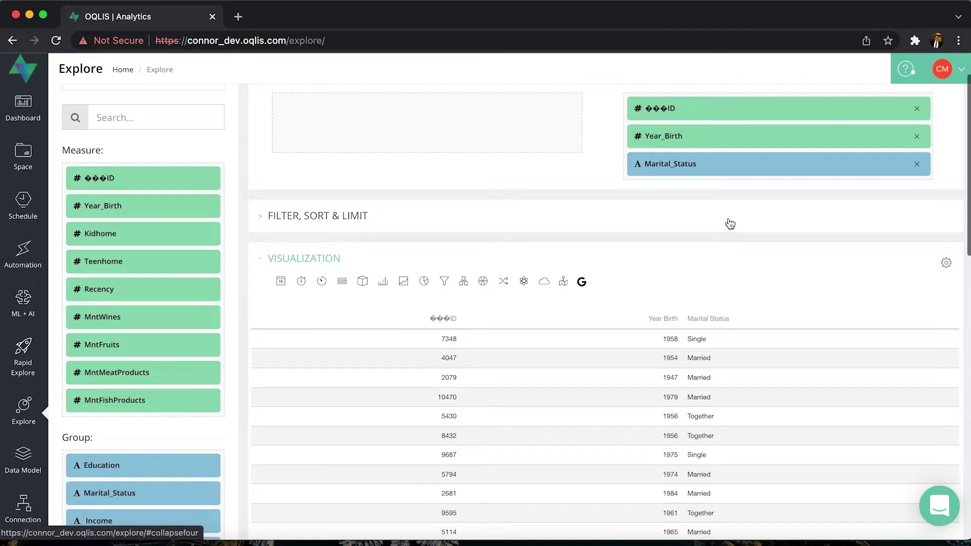
{"action": "scroll", "coordinate": [730, 223], "scroll_direction": "down", "scroll_amount": 1}
{"action": "left_click", "coordinate": [267, 189]}
{"action": "scroll", "coordinate": [449, 147], "scroll_direction": "down", "scroll_amount": 1}
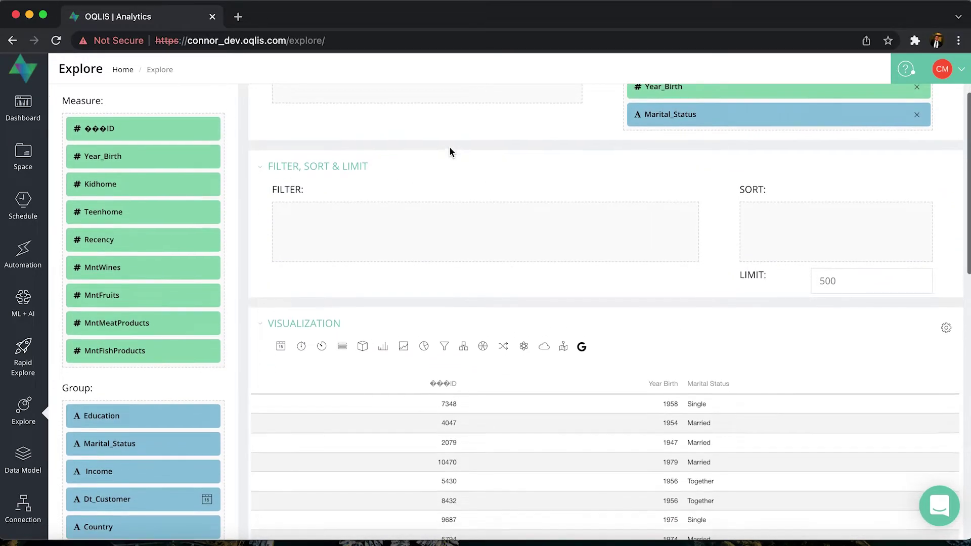
{"action": "scroll", "coordinate": [450, 148], "scroll_direction": "up", "scroll_amount": 1}
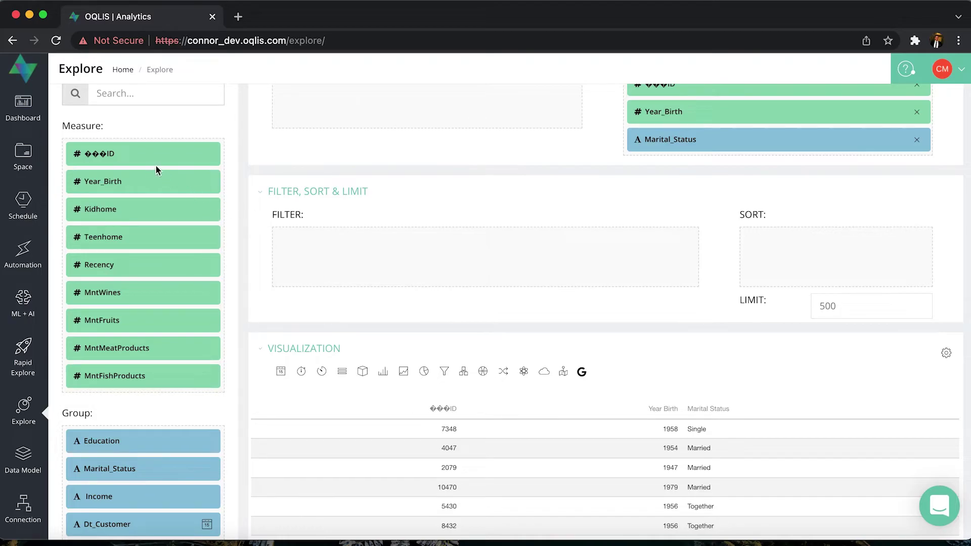
Sort the results by ID in ascending order.
{"action": "left_click_drag", "start_coordinate": [156, 161], "coordinate": [852, 247]}
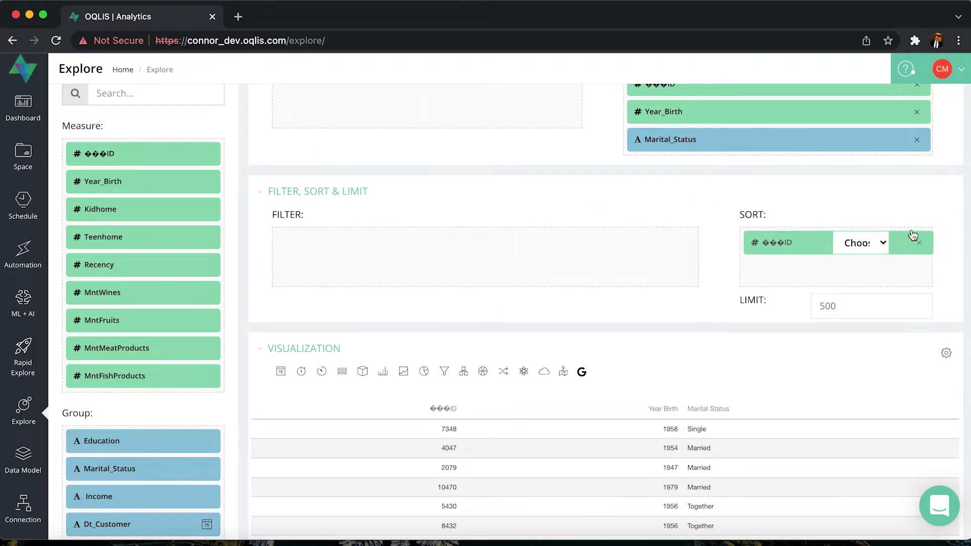
{"action": "left_click", "coordinate": [862, 249]}
{"action": "left_click", "coordinate": [855, 258]}
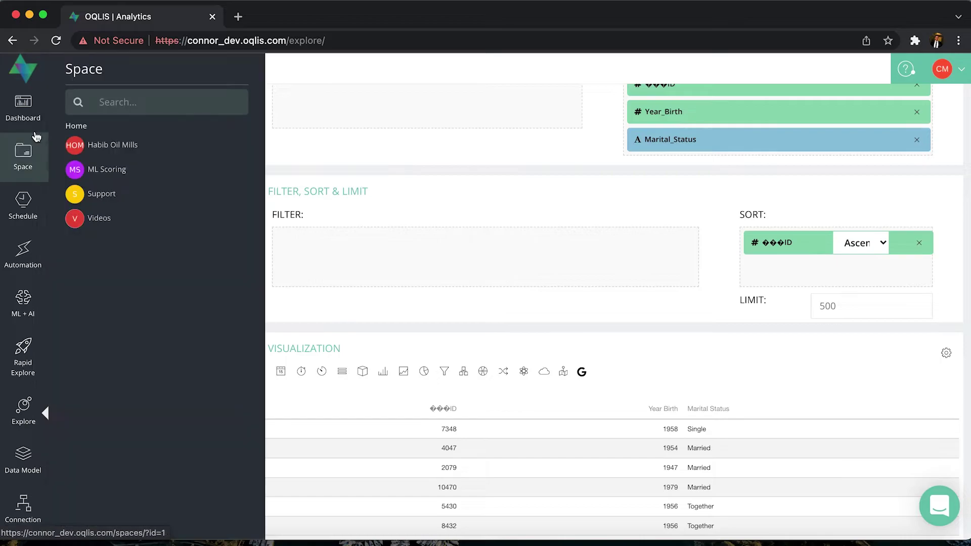
Filter Year_Birth Greater Than 1990 and rerun the query to list post-1990 births.
{"action": "left_click_drag", "start_coordinate": [151, 184], "coordinate": [433, 256]}
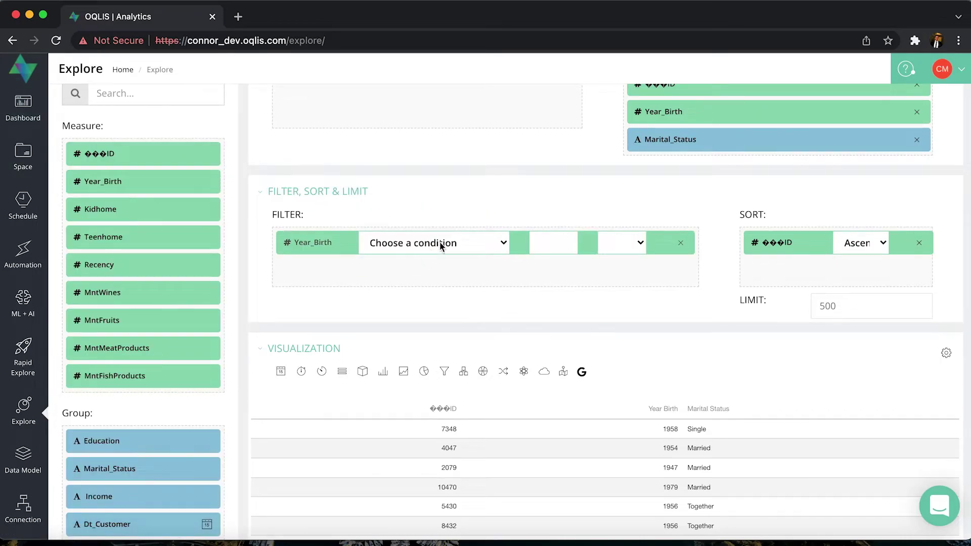
{"action": "left_click", "coordinate": [439, 245]}
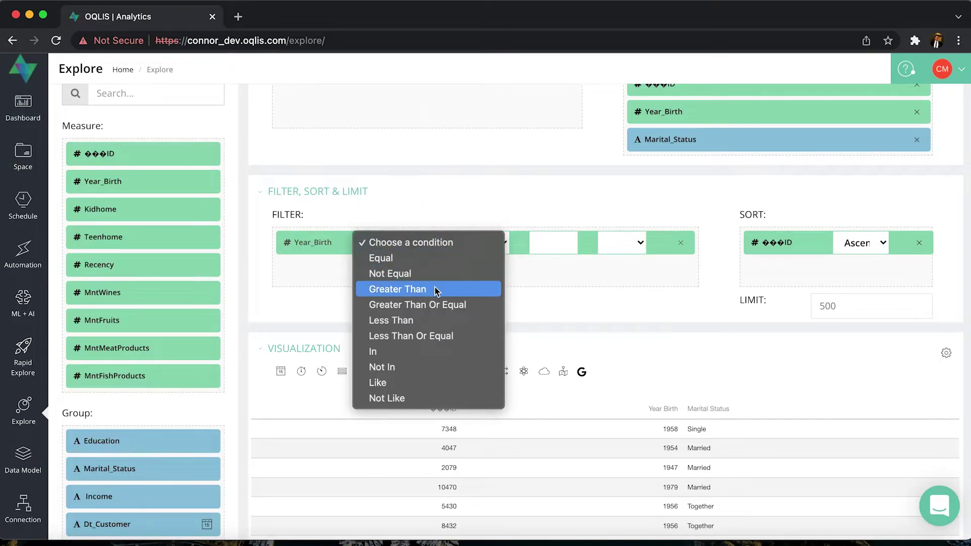
{"action": "left_click", "coordinate": [439, 288]}
{"action": "left_click", "coordinate": [576, 242]}
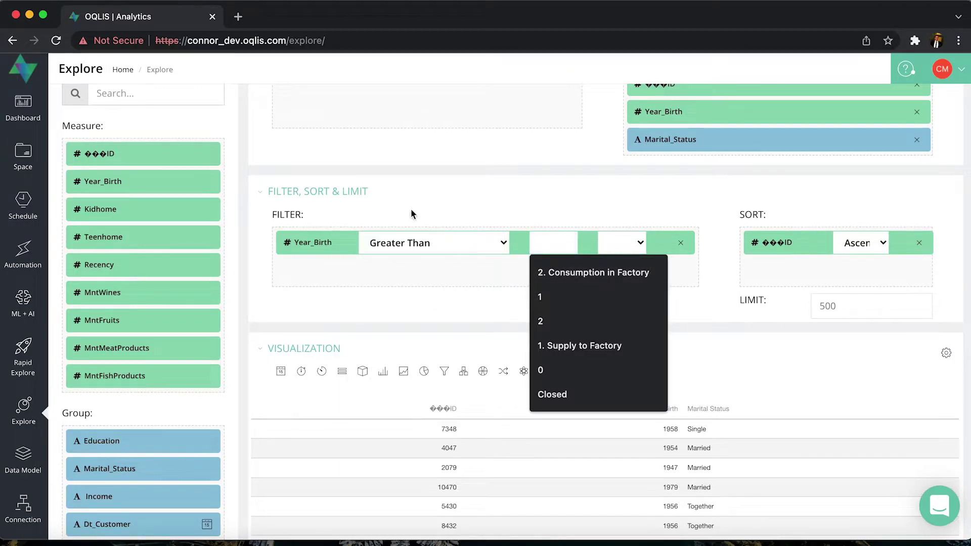
{"action": "type", "text": "19"}
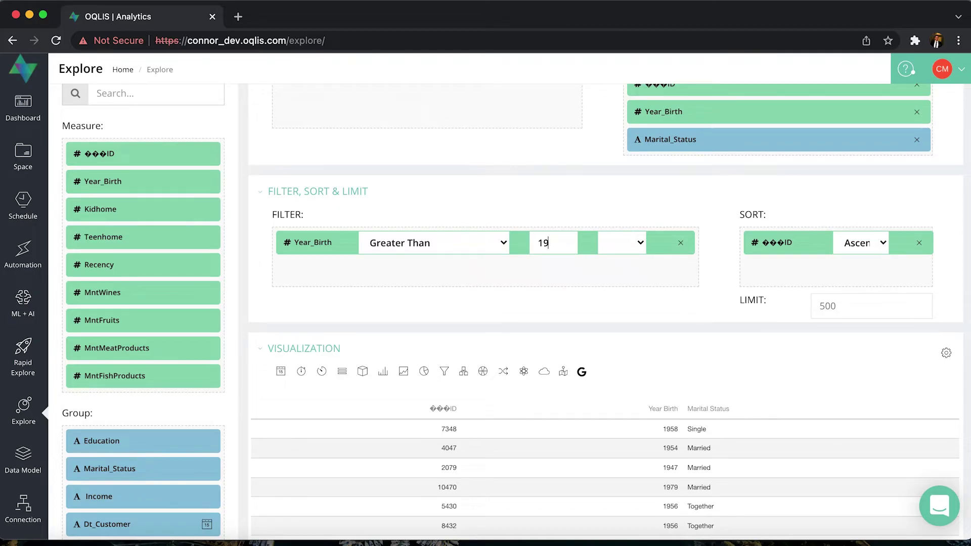
{"action": "type", "text": "90"}
{"action": "scroll", "coordinate": [505, 167], "scroll_direction": "up", "scroll_amount": 3}
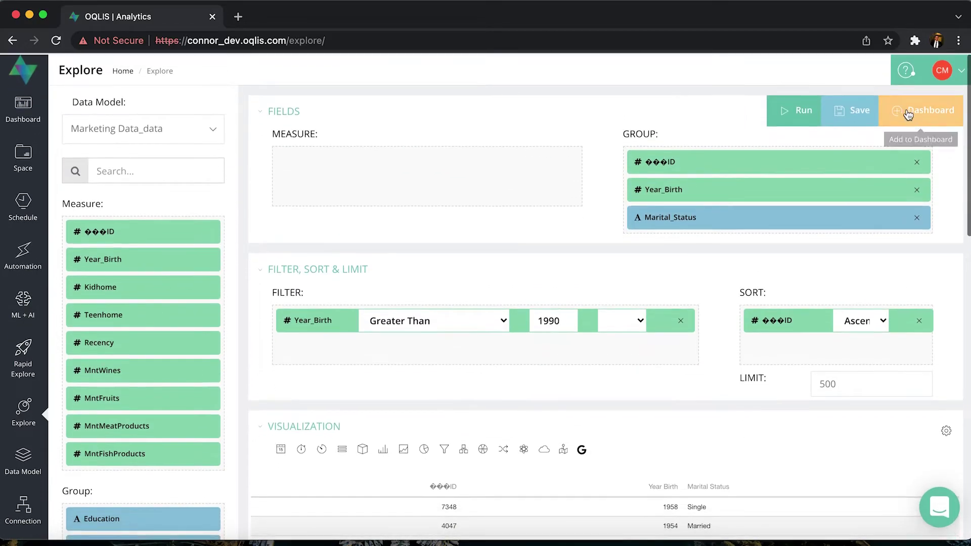
{"action": "left_click", "coordinate": [779, 110]}
{"action": "scroll", "coordinate": [484, 142], "scroll_direction": "down", "scroll_amount": 6}
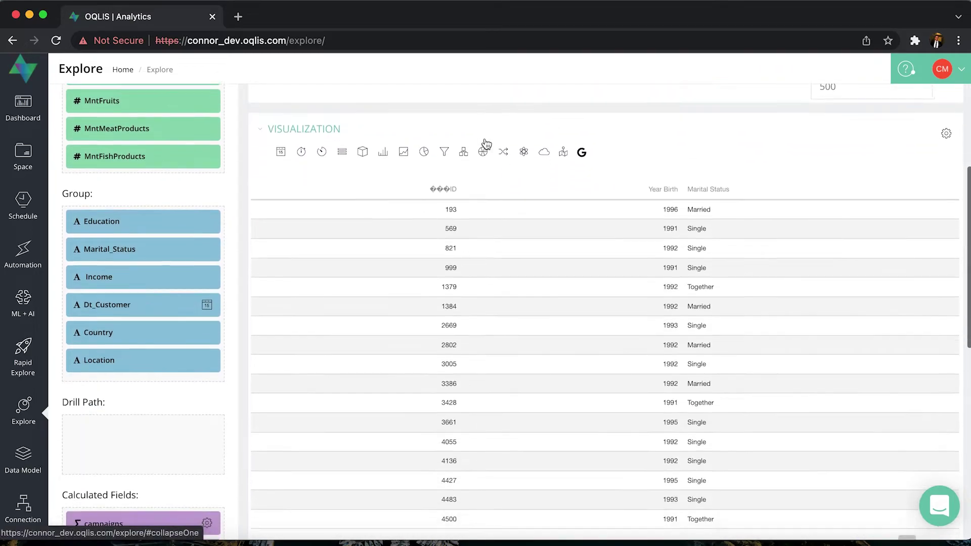
{"action": "scroll", "coordinate": [630, 267], "scroll_direction": "down", "scroll_amount": 3}
{"action": "scroll", "coordinate": [629, 267], "scroll_direction": "up", "scroll_amount": 3}
{"action": "scroll", "coordinate": [630, 267], "scroll_direction": "down", "scroll_amount": 1}
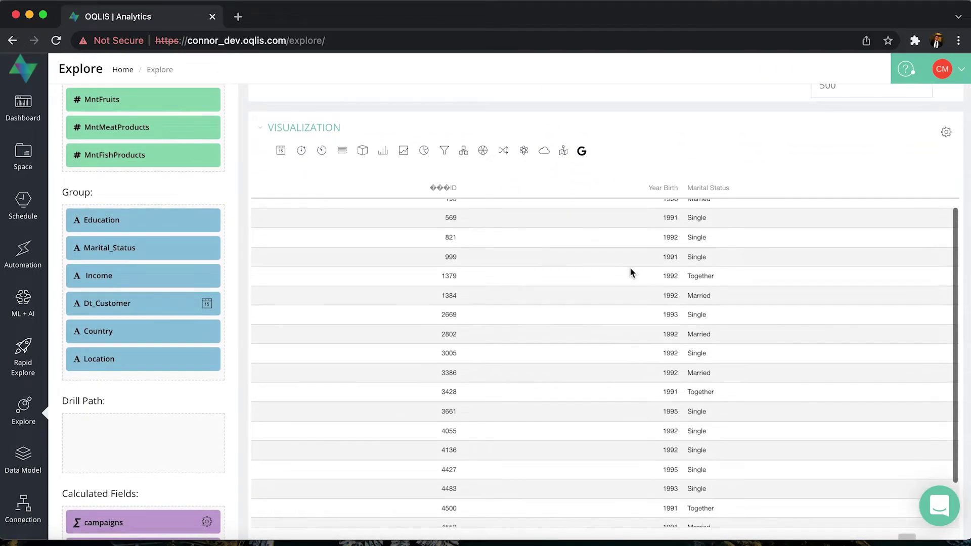
{"action": "scroll", "coordinate": [689, 81], "scroll_direction": "down", "scroll_amount": 3}
{"action": "scroll", "coordinate": [693, 310], "scroll_direction": "up", "scroll_amount": 1}
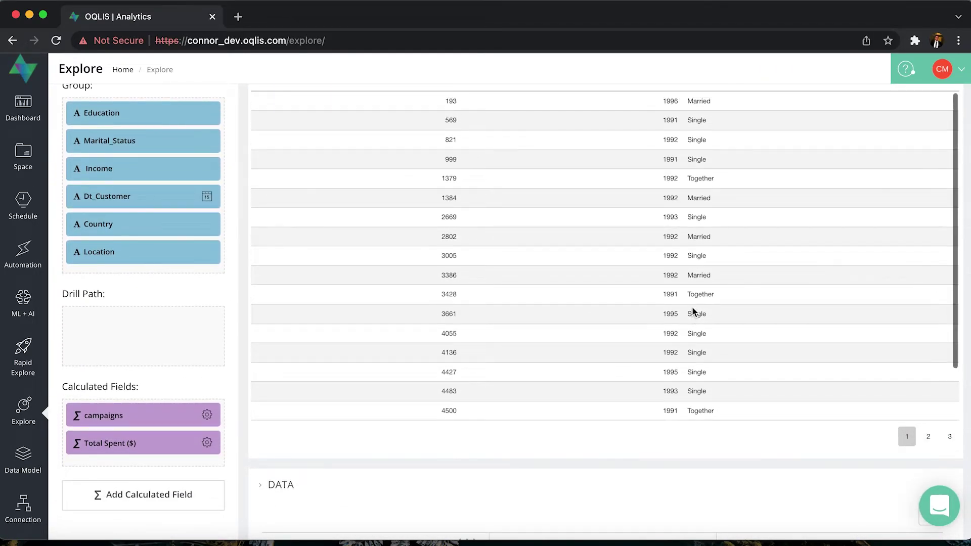
{"action": "scroll", "coordinate": [692, 309], "scroll_direction": "up", "scroll_amount": 2}
{"action": "scroll", "coordinate": [692, 308], "scroll_direction": "down", "scroll_amount": 3}
{"action": "scroll", "coordinate": [692, 309], "scroll_direction": "up", "scroll_amount": 4}
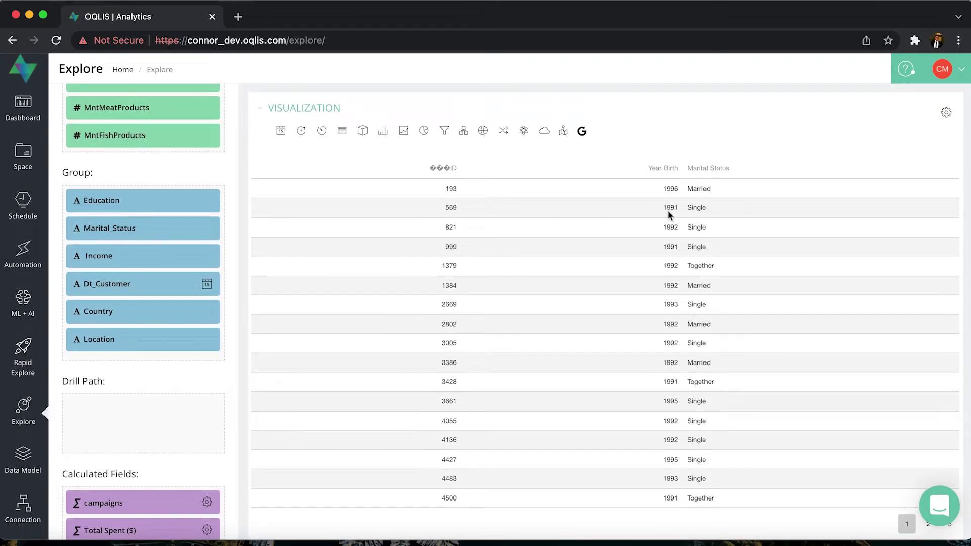
{"action": "scroll", "coordinate": [462, 449], "scroll_direction": "down", "scroll_amount": 10}
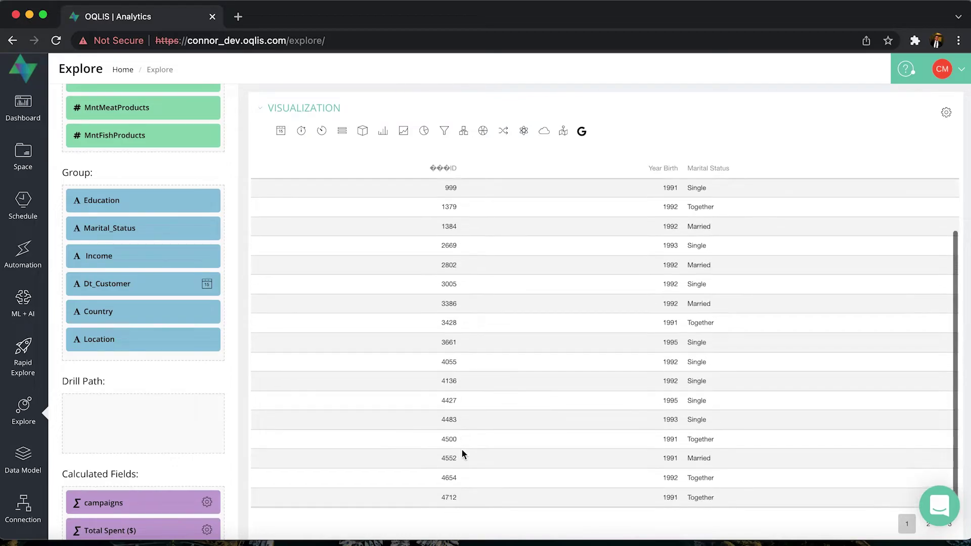
{"action": "scroll", "coordinate": [542, 298], "scroll_direction": "up", "scroll_amount": 15}
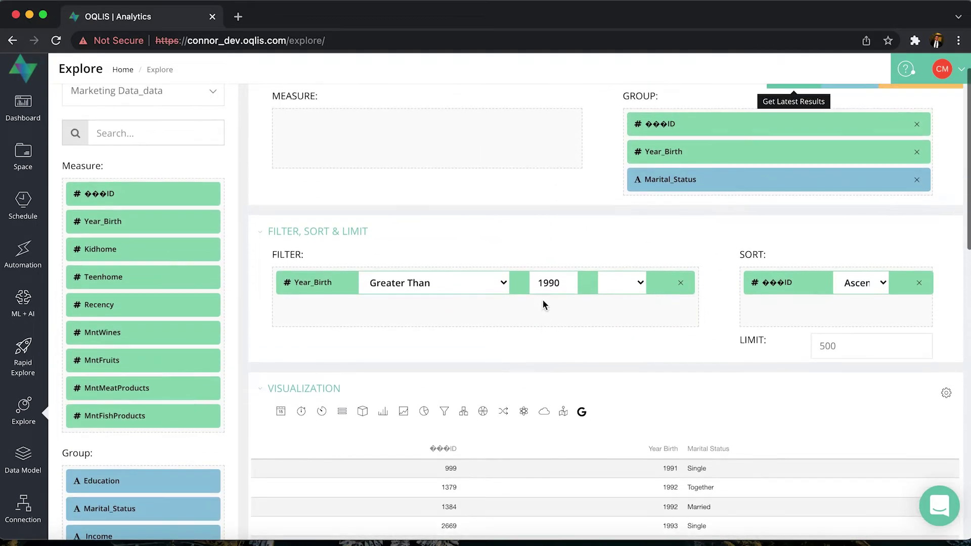
{"action": "scroll", "coordinate": [543, 304], "scroll_direction": "down", "scroll_amount": 3}
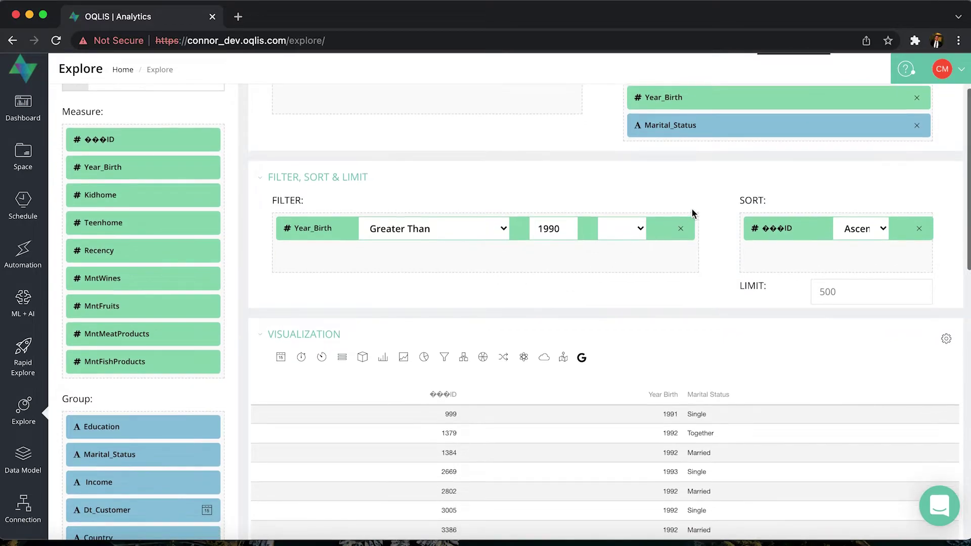
Remove the Year_Birth filter and the ID sort.
{"action": "left_click", "coordinate": [680, 229]}
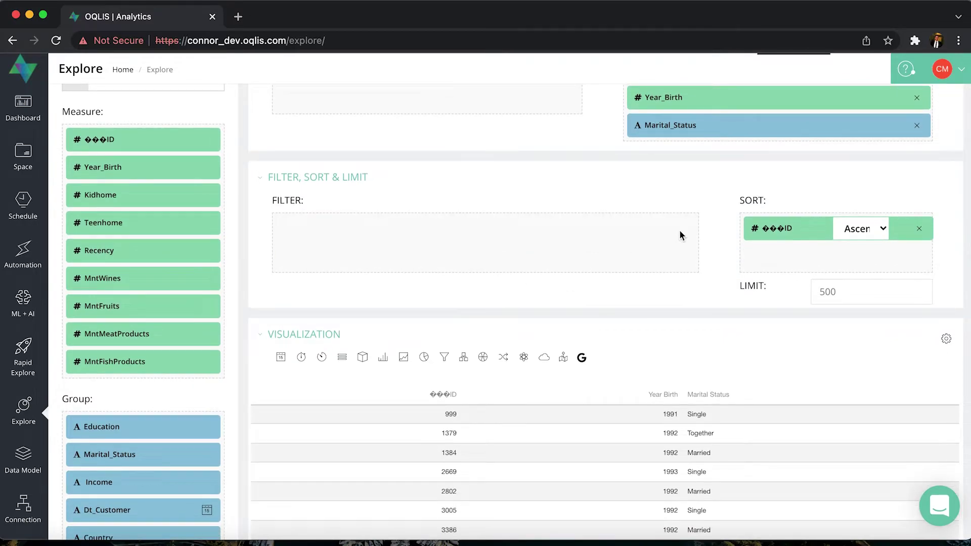
{"action": "left_click", "coordinate": [926, 228]}
{"action": "scroll", "coordinate": [796, 251], "scroll_direction": "up", "scroll_amount": 3}
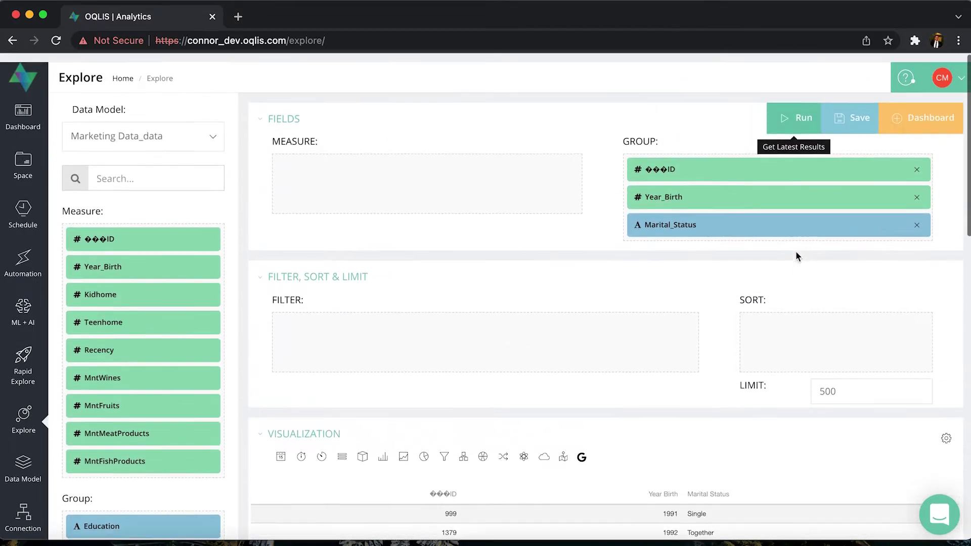
{"action": "scroll", "coordinate": [748, 306], "scroll_direction": "down", "scroll_amount": 6}
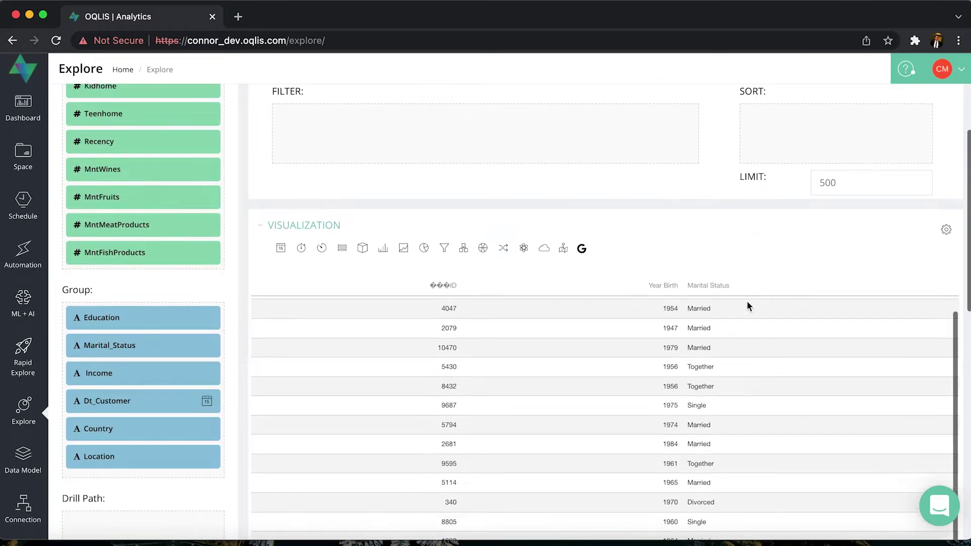
{"action": "scroll", "coordinate": [157, 471], "scroll_direction": "down", "scroll_amount": 8}
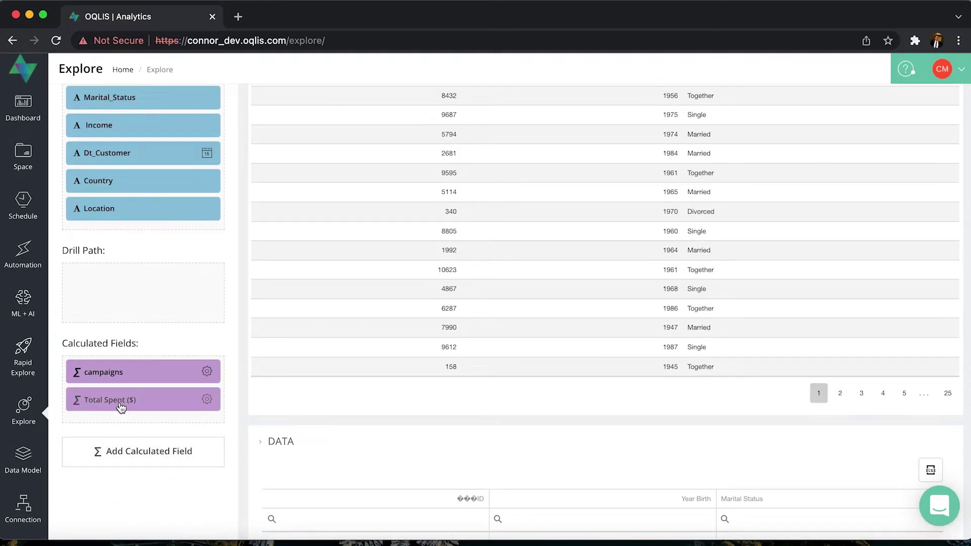
Add Total Spent ($) from Calculated Fields as the measure and rerun the query.
{"action": "left_click_drag", "start_coordinate": [121, 407], "coordinate": [354, 184]}
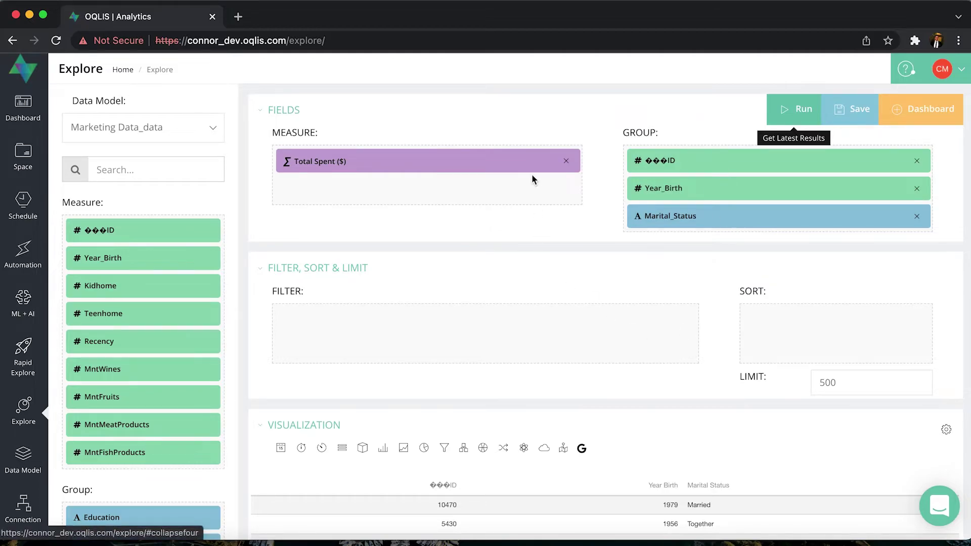
{"action": "scroll", "coordinate": [542, 177], "scroll_direction": "down", "scroll_amount": 4}
{"action": "scroll", "coordinate": [544, 181], "scroll_direction": "up", "scroll_amount": 3}
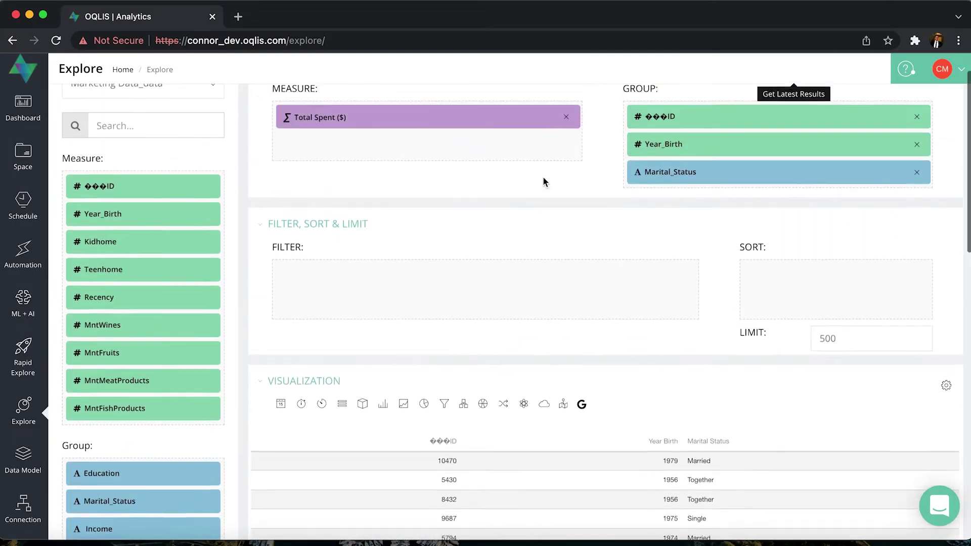
{"action": "scroll", "coordinate": [542, 181], "scroll_direction": "up", "scroll_amount": 2}
{"action": "left_click", "coordinate": [793, 109]}
{"action": "scroll", "coordinate": [572, 365], "scroll_direction": "down", "scroll_amount": 4}
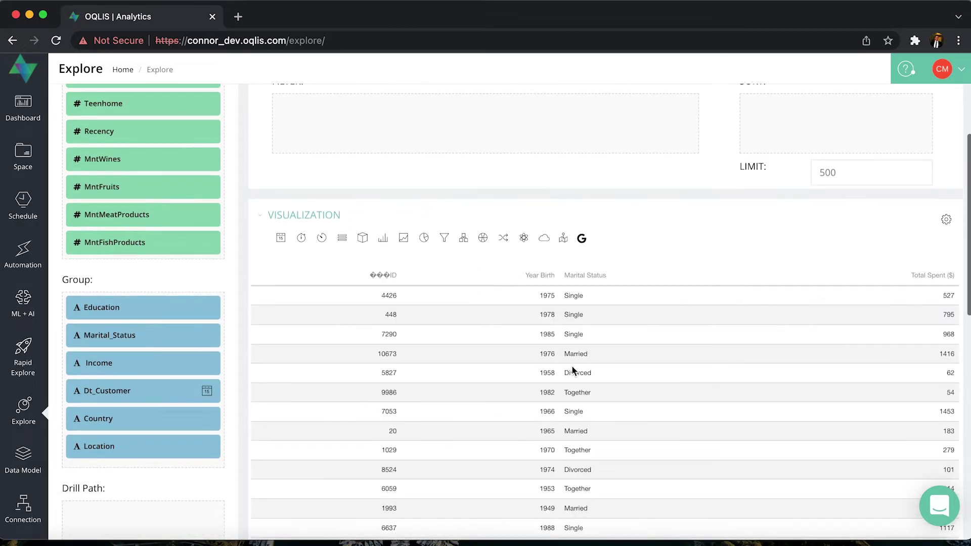
{"action": "scroll", "coordinate": [862, 283], "scroll_direction": "down", "scroll_amount": 1}
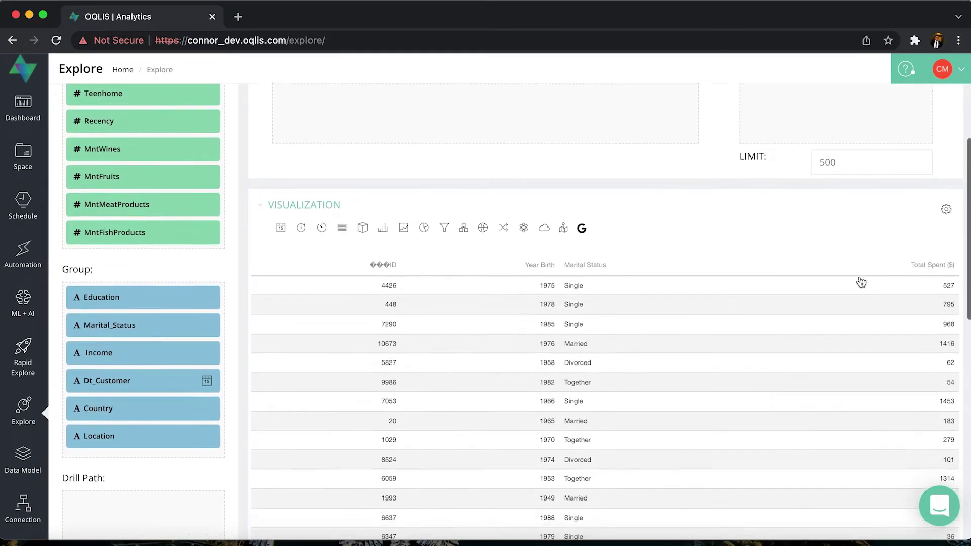
{"action": "scroll", "coordinate": [861, 282], "scroll_direction": "down", "scroll_amount": 1}
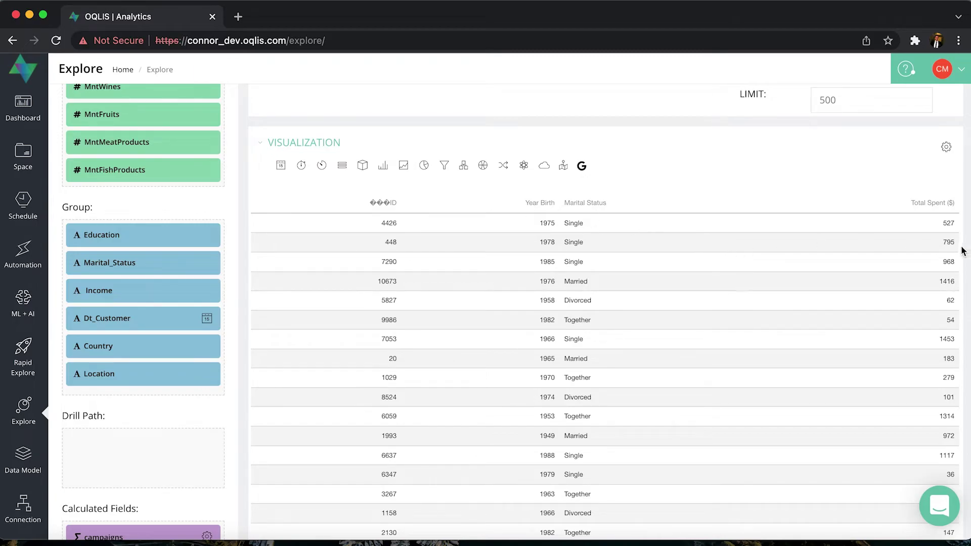
{"action": "scroll", "coordinate": [734, 192], "scroll_direction": "up", "scroll_amount": 5}
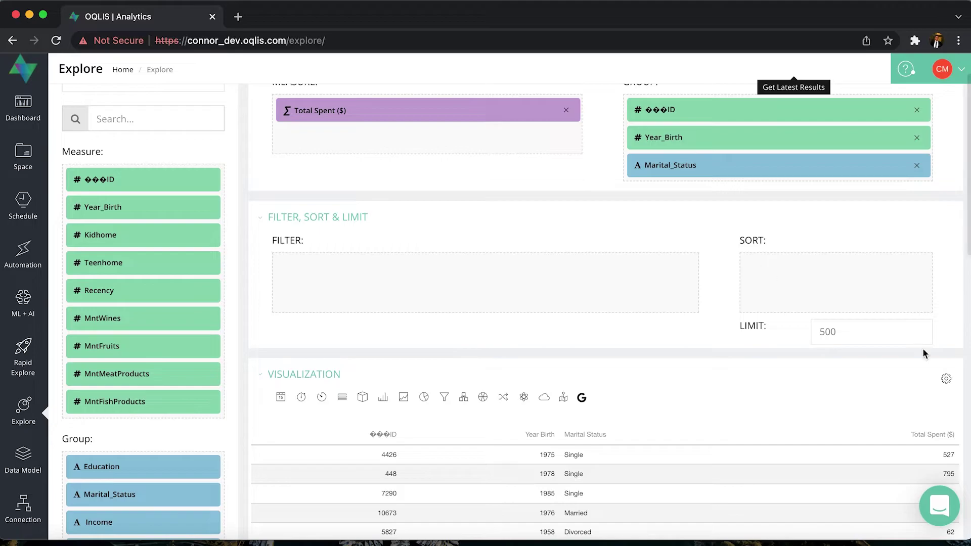
Set Show Row Lines and Row Colour Alternate to No in the grid display settings.
{"action": "left_click", "coordinate": [945, 379]}
{"action": "scroll", "coordinate": [590, 192], "scroll_direction": "down", "scroll_amount": 4}
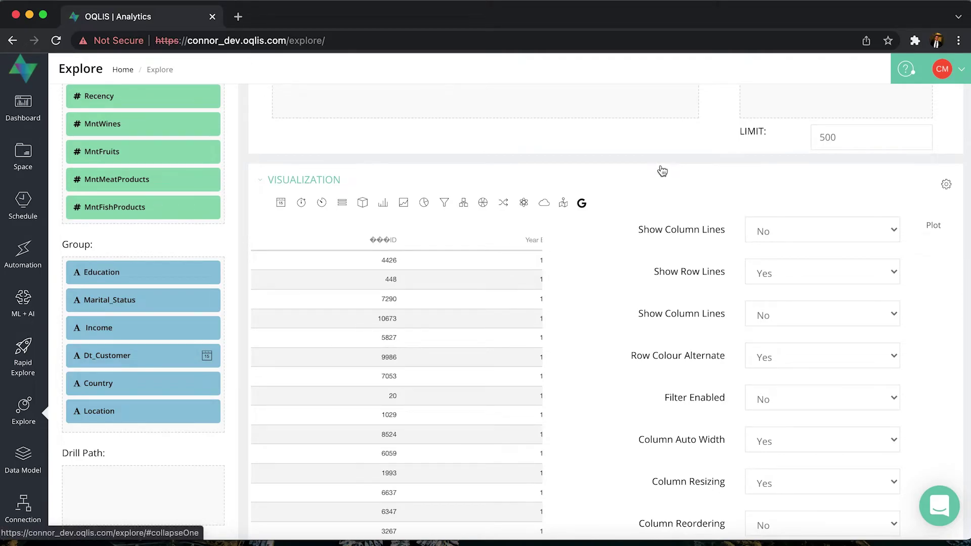
{"action": "scroll", "coordinate": [661, 168], "scroll_direction": "down", "scroll_amount": 2}
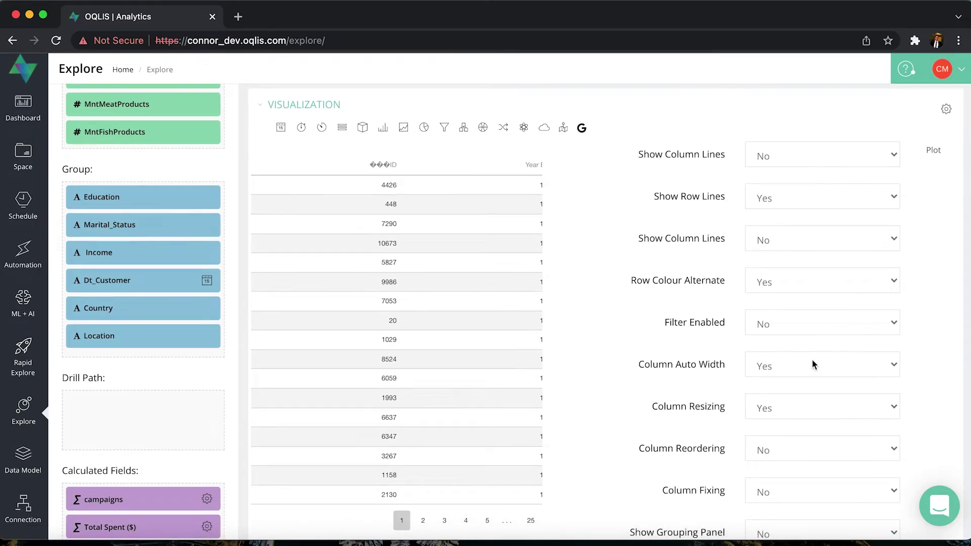
{"action": "scroll", "coordinate": [818, 387], "scroll_direction": "down", "scroll_amount": 1}
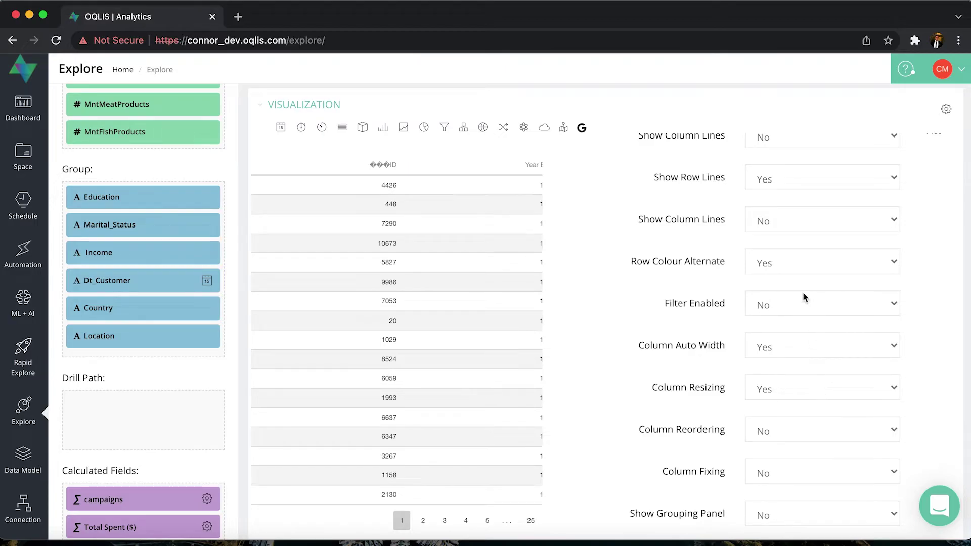
{"action": "scroll", "coordinate": [823, 216], "scroll_direction": "down", "scroll_amount": 1}
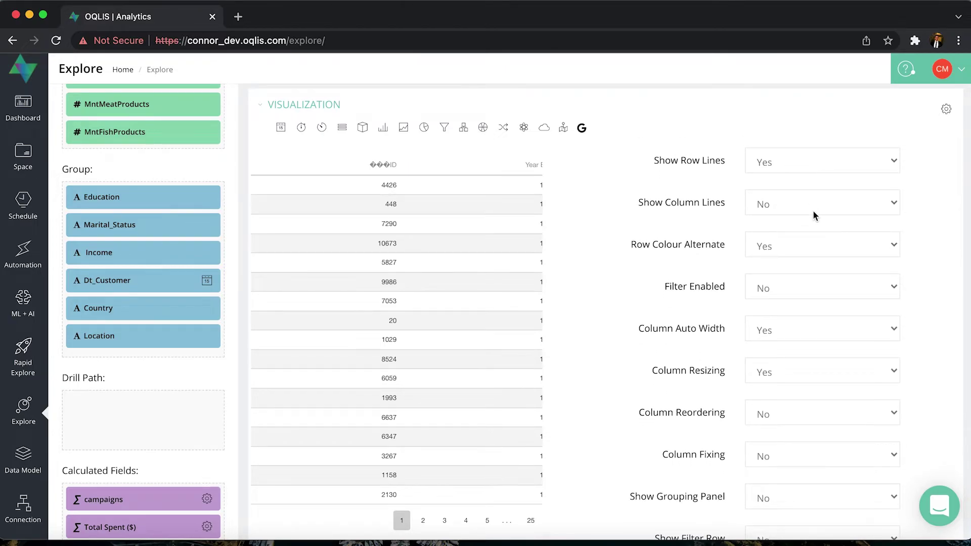
{"action": "scroll", "coordinate": [812, 210], "scroll_direction": "up", "scroll_amount": 1}
{"action": "left_click", "coordinate": [815, 182]}
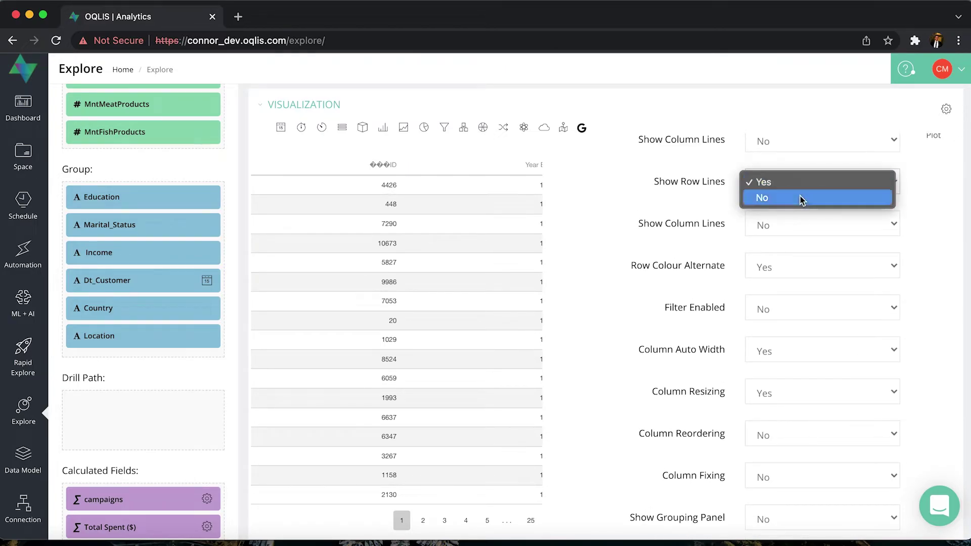
{"action": "left_click", "coordinate": [802, 200]}
{"action": "scroll", "coordinate": [588, 375], "scroll_direction": "down", "scroll_amount": 1}
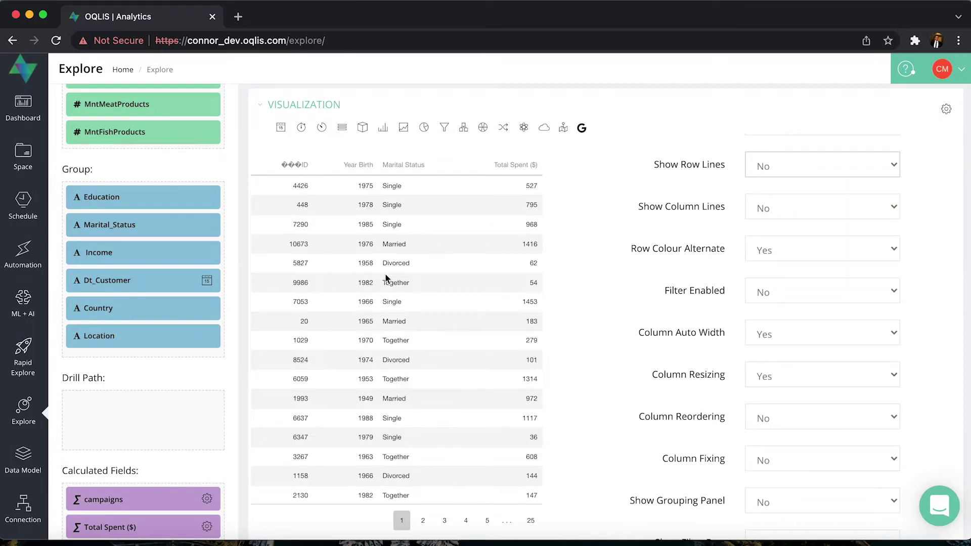
{"action": "left_click", "coordinate": [854, 247]}
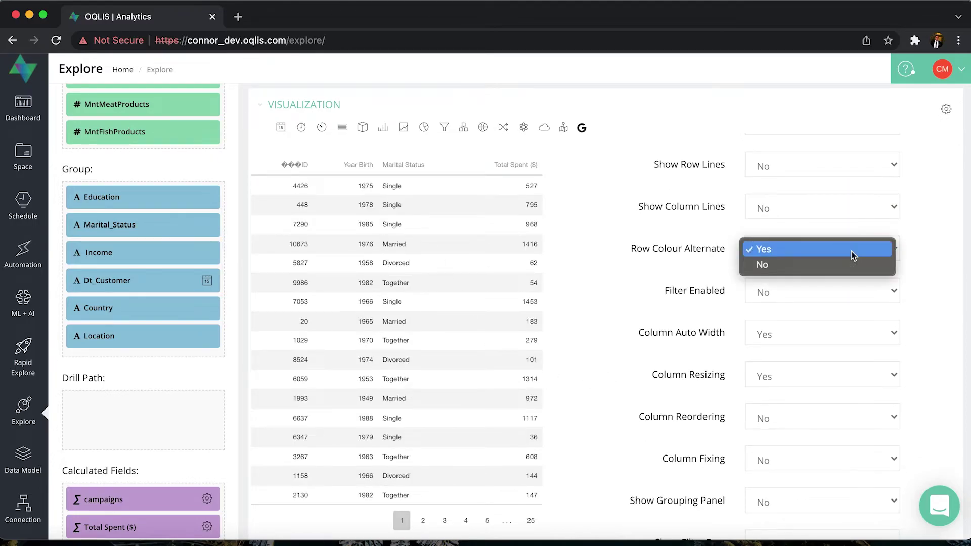
{"action": "left_click", "coordinate": [829, 268]}
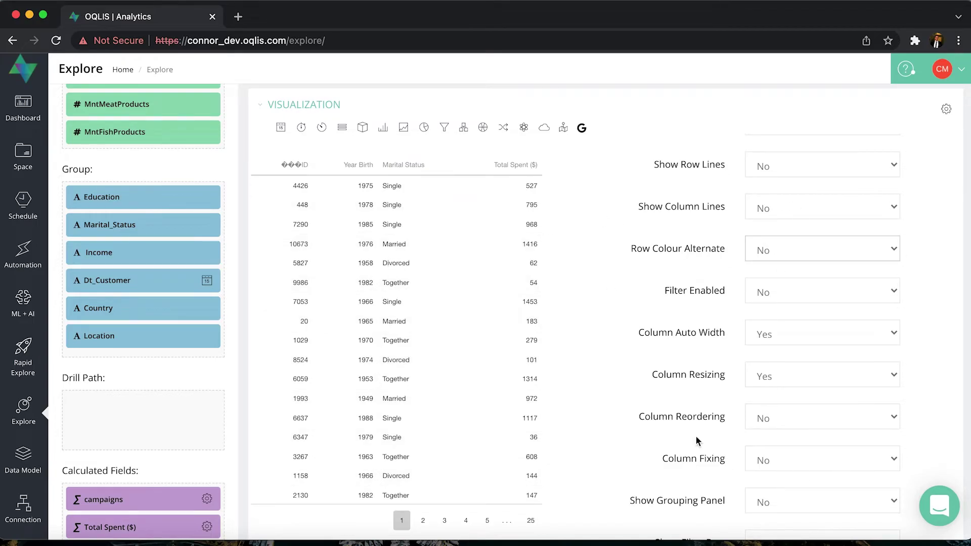
Switch Row Colour Alternate and Show Row Lines back to Yes.
{"action": "left_click", "coordinate": [862, 254]}
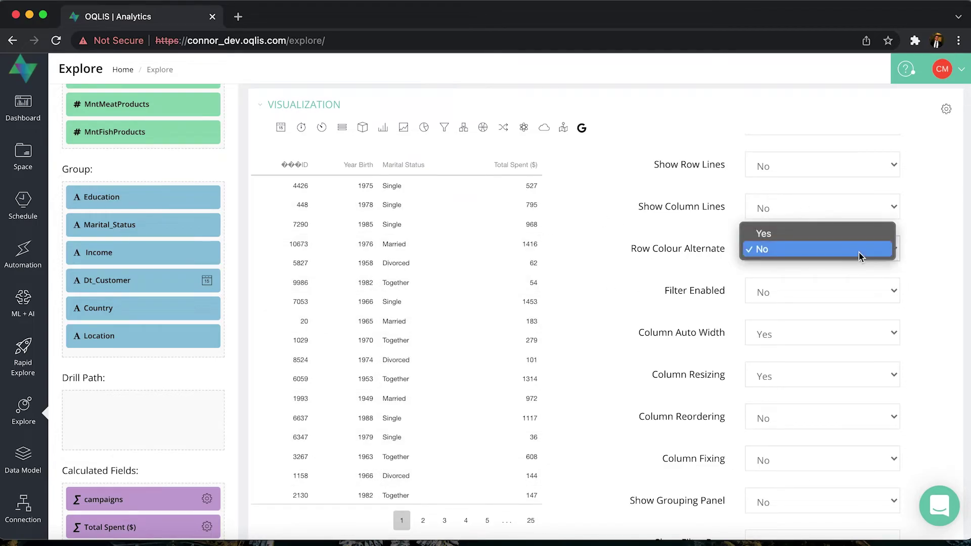
{"action": "left_click", "coordinate": [831, 235]}
{"action": "left_click", "coordinate": [809, 165]}
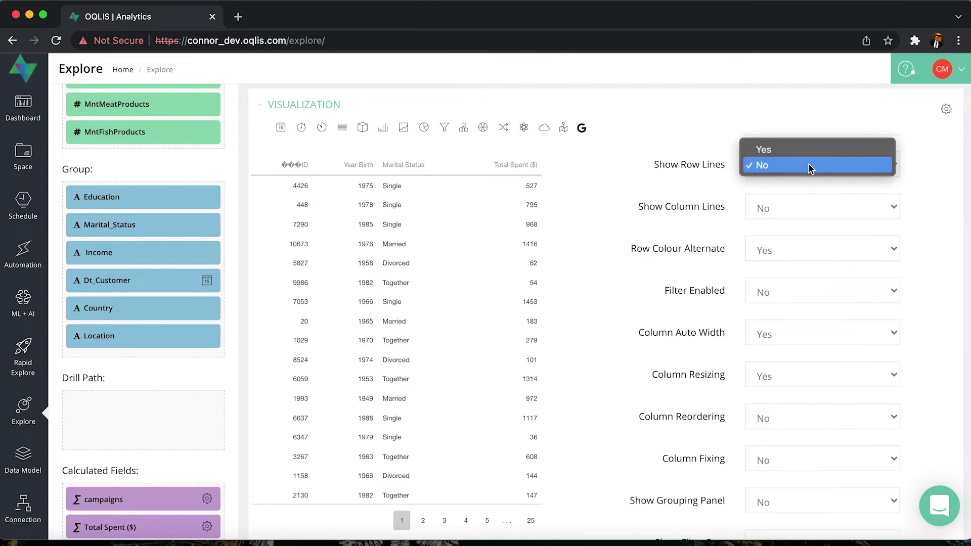
{"action": "left_click", "coordinate": [787, 150]}
Delete the Location entry from the grid's Click Filter Fields box.
{"action": "scroll", "coordinate": [838, 253], "scroll_direction": "down", "scroll_amount": 20}
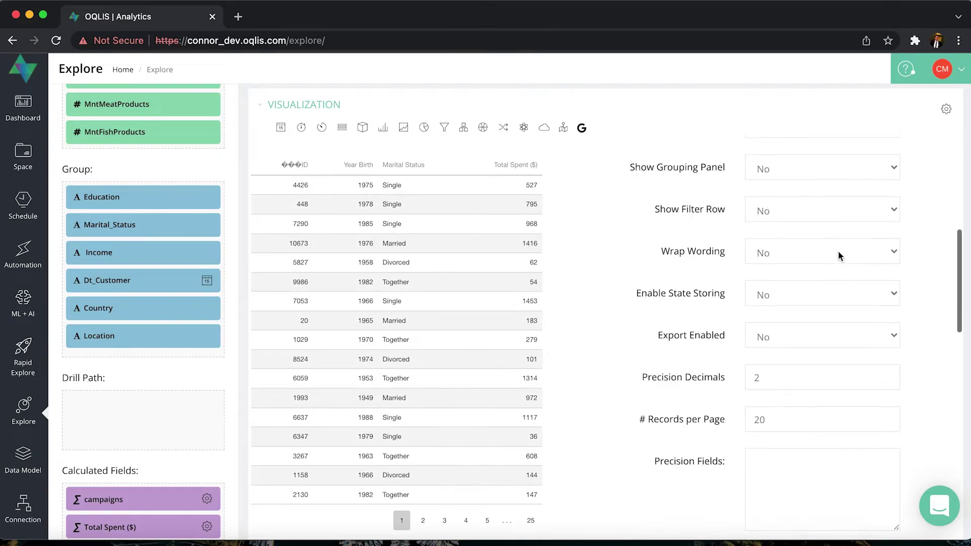
{"action": "scroll", "coordinate": [838, 251], "scroll_direction": "down", "scroll_amount": 5}
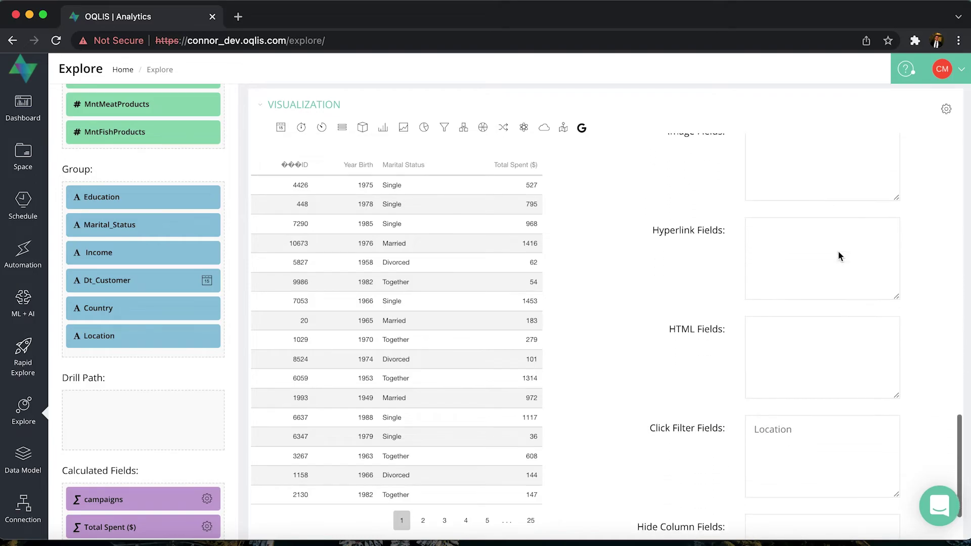
{"action": "scroll", "coordinate": [839, 251], "scroll_direction": "up", "scroll_amount": 2}
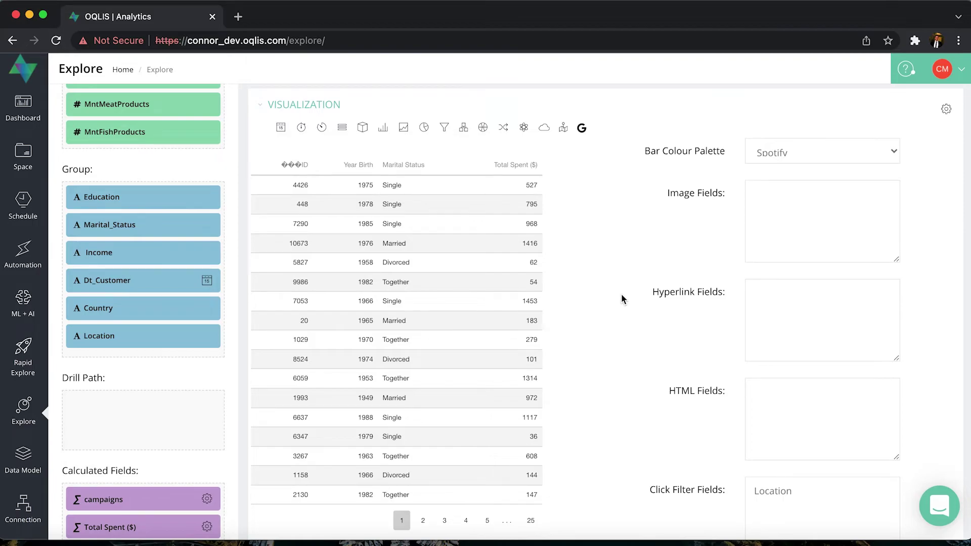
{"action": "scroll", "coordinate": [684, 283], "scroll_direction": "up", "scroll_amount": 5}
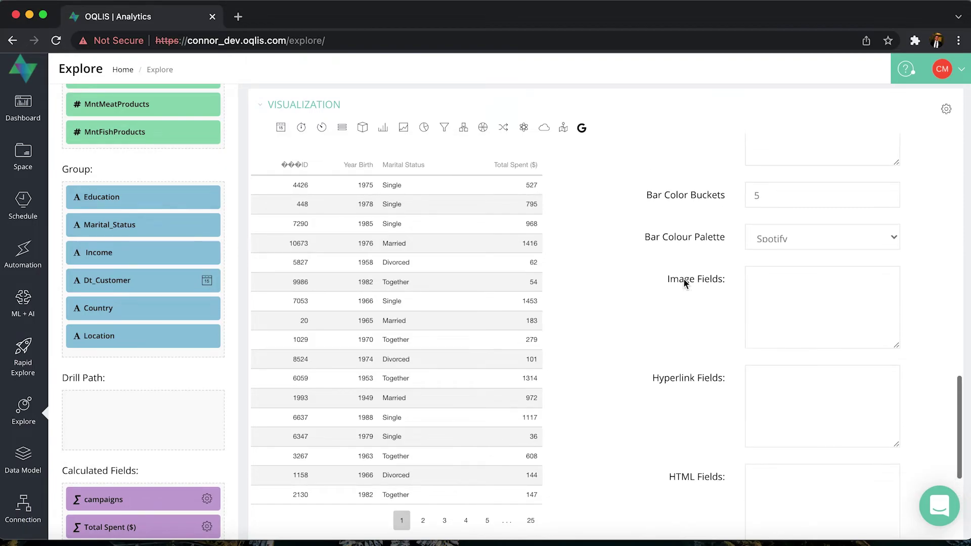
{"action": "scroll", "coordinate": [685, 283], "scroll_direction": "down", "scroll_amount": 5}
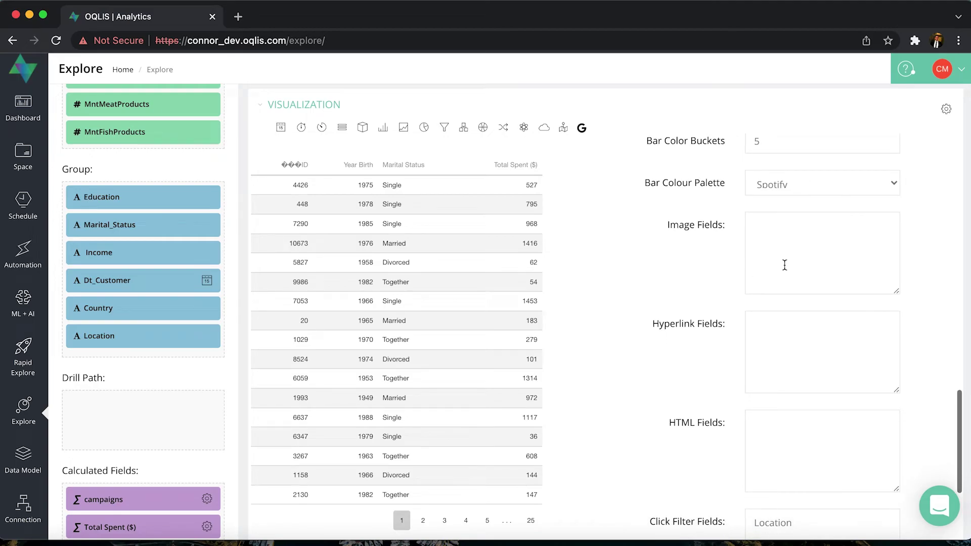
{"action": "scroll", "coordinate": [673, 217], "scroll_direction": "down", "scroll_amount": 1}
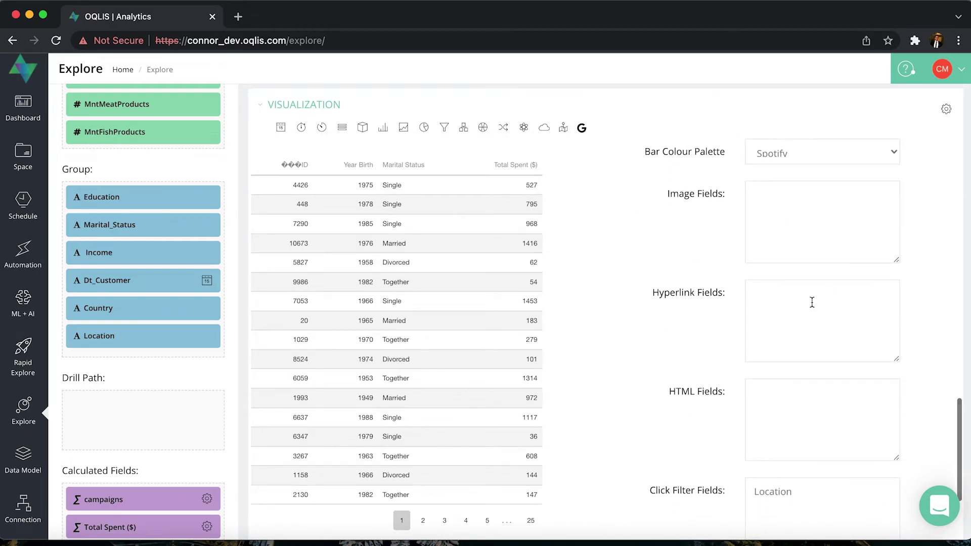
{"action": "scroll", "coordinate": [809, 302], "scroll_direction": "down", "scroll_amount": 3}
{"action": "scroll", "coordinate": [809, 301], "scroll_direction": "down", "scroll_amount": 1}
{"action": "scroll", "coordinate": [818, 340], "scroll_direction": "down", "scroll_amount": 3}
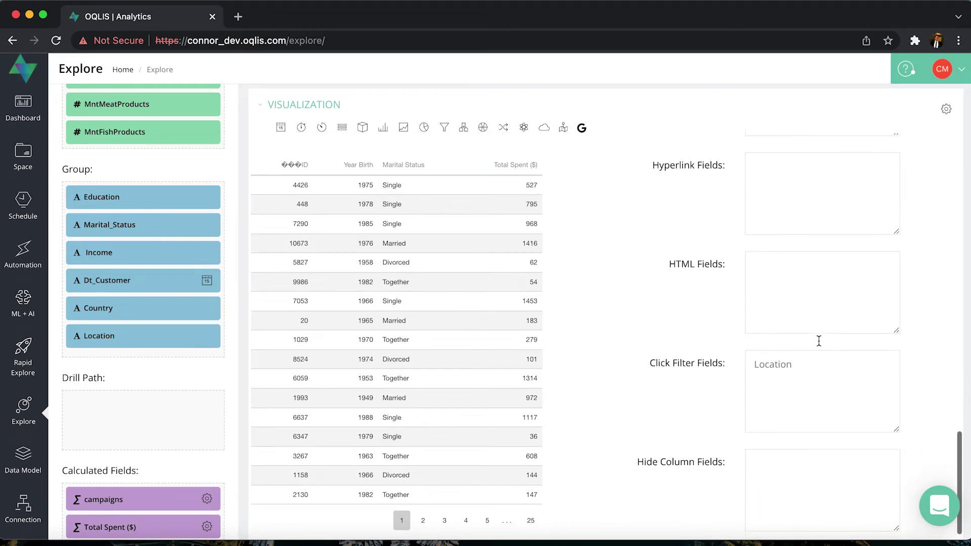
{"action": "left_click_drag", "start_coordinate": [812, 356], "coordinate": [733, 353]}
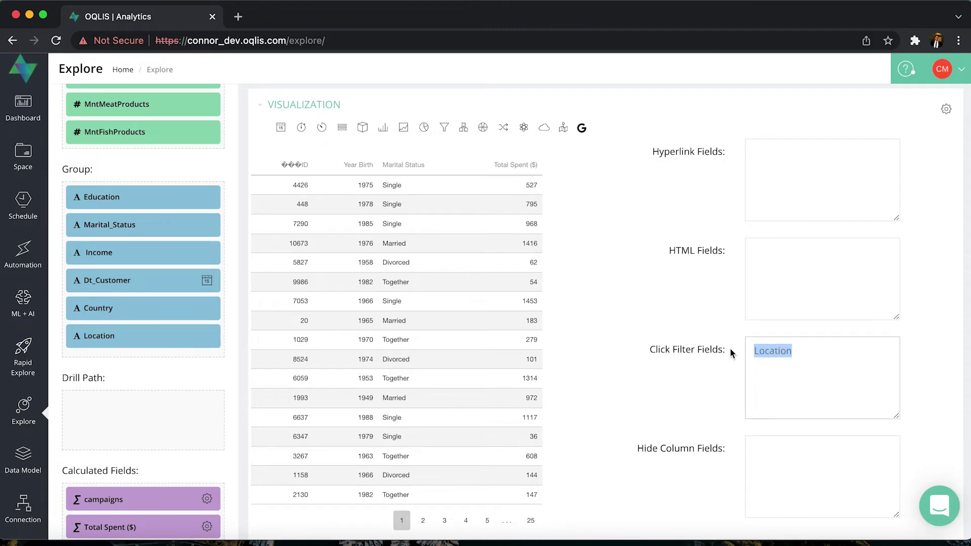
{"action": "key", "text": "BackSpace"}
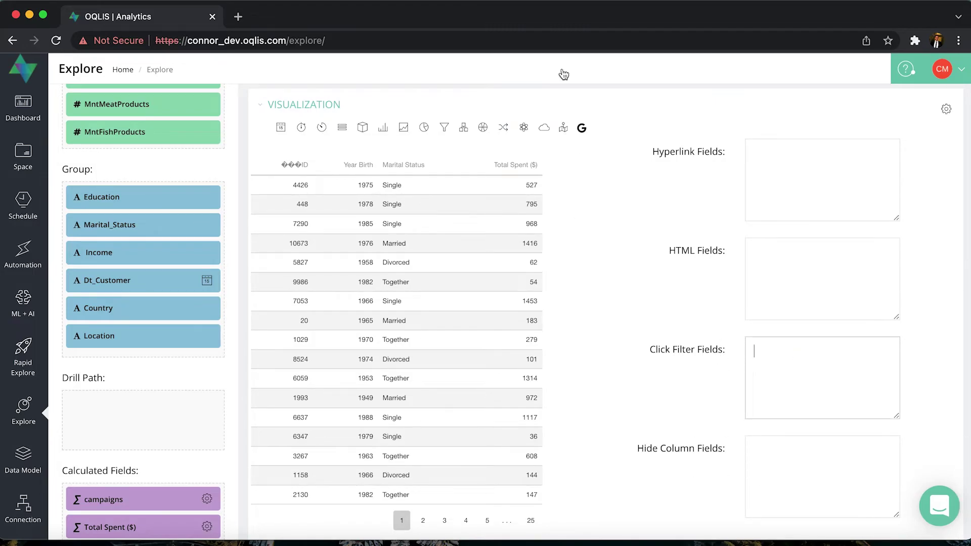
{"action": "scroll", "coordinate": [654, 301], "scroll_direction": "up", "scroll_amount": 6}
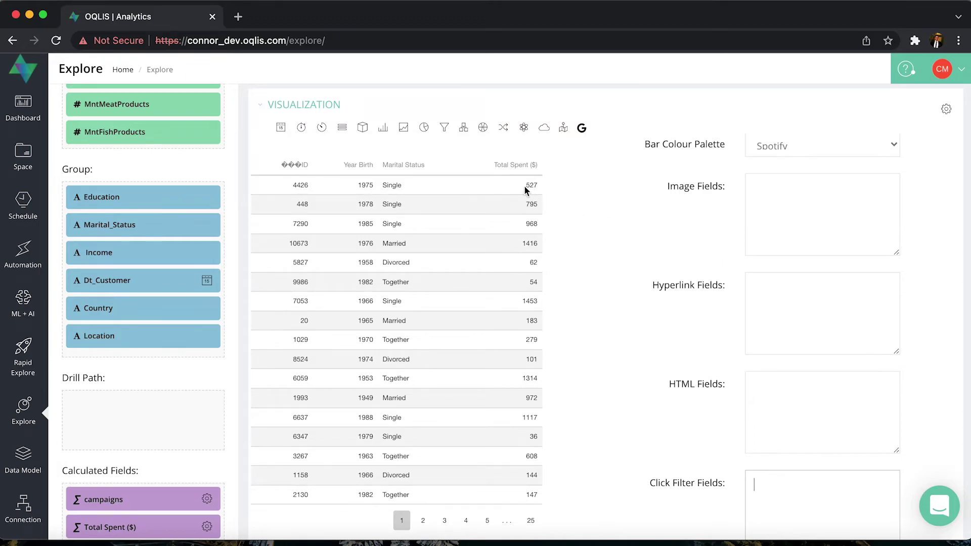
{"action": "left_click", "coordinate": [792, 205]}
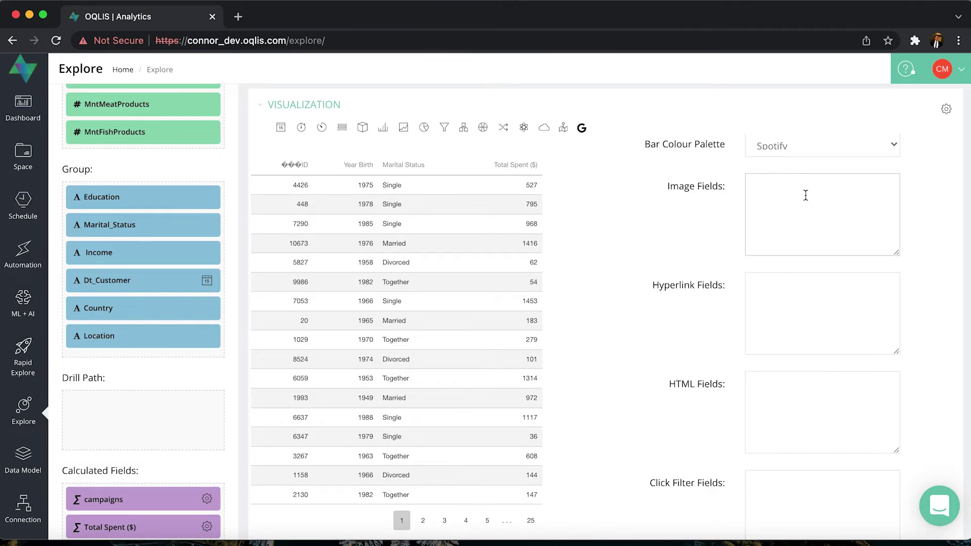
{"action": "scroll", "coordinate": [783, 238], "scroll_direction": "down", "scroll_amount": 2}
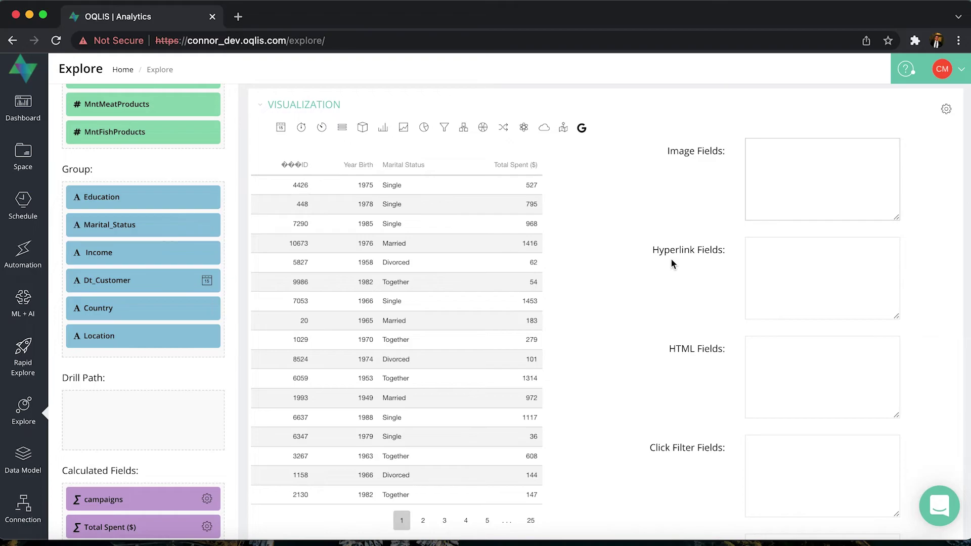
{"action": "scroll", "coordinate": [670, 258], "scroll_direction": "down", "scroll_amount": 2}
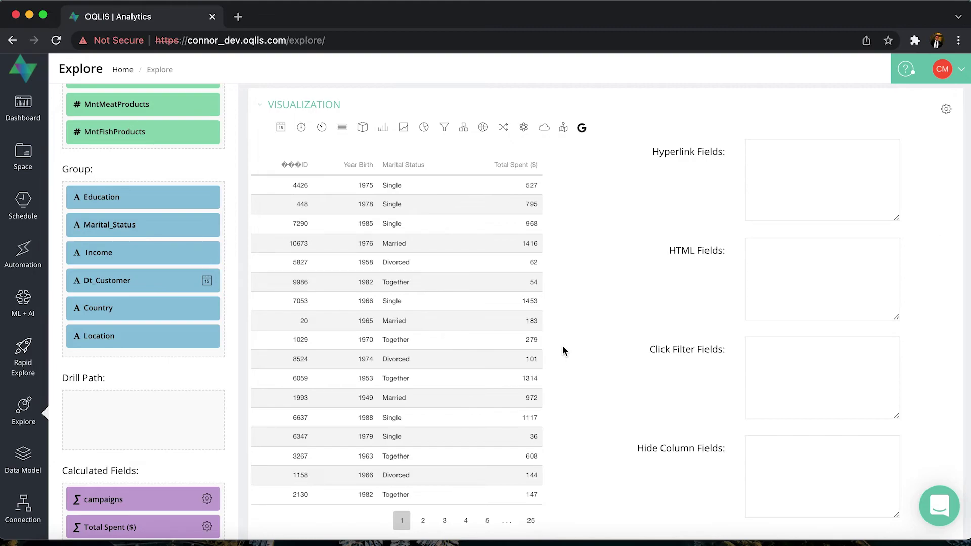
{"action": "left_click", "coordinate": [790, 277]}
{"action": "scroll", "coordinate": [777, 293], "scroll_direction": "down", "scroll_amount": 2}
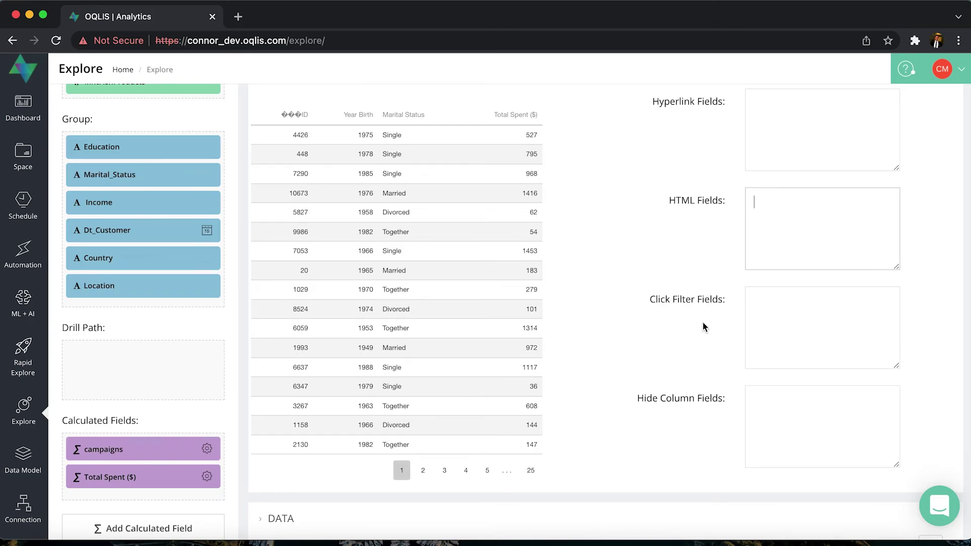
{"action": "scroll", "coordinate": [651, 263], "scroll_direction": "down", "scroll_amount": 1}
{"action": "scroll", "coordinate": [653, 266], "scroll_direction": "up", "scroll_amount": 2}
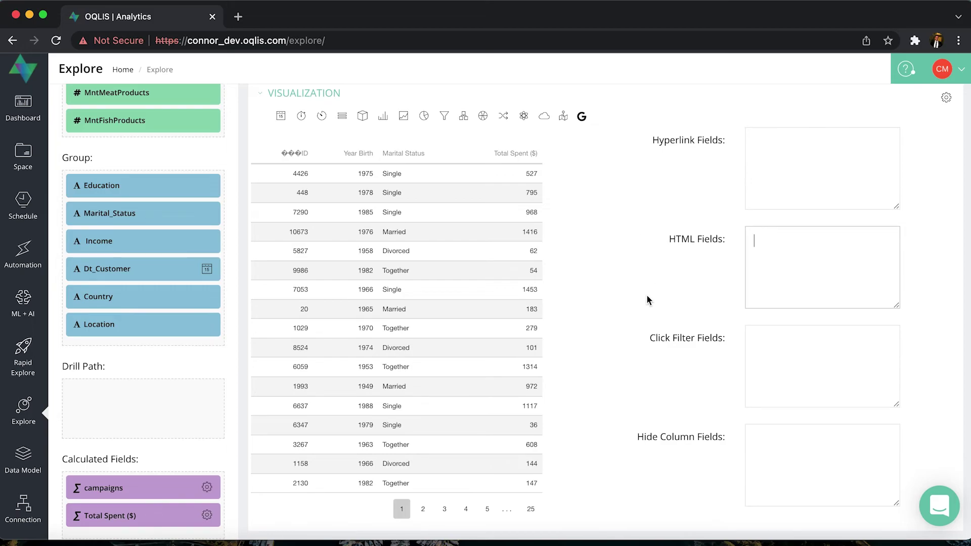
{"action": "scroll", "coordinate": [647, 296], "scroll_direction": "down", "scroll_amount": 1}
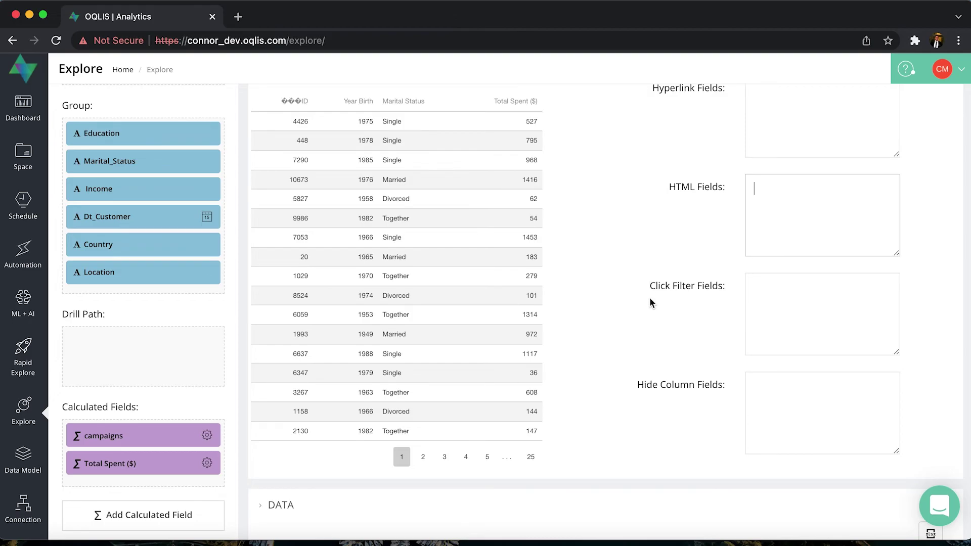
{"action": "scroll", "coordinate": [649, 297], "scroll_direction": "down", "scroll_amount": 1}
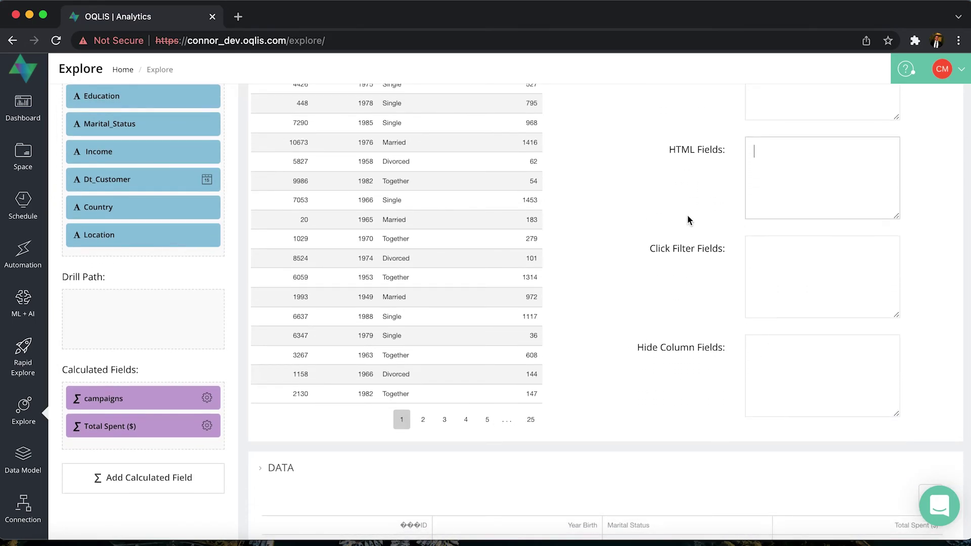
{"action": "scroll", "coordinate": [687, 216], "scroll_direction": "up", "scroll_amount": 1}
{"action": "scroll", "coordinate": [687, 223], "scroll_direction": "down", "scroll_amount": 1}
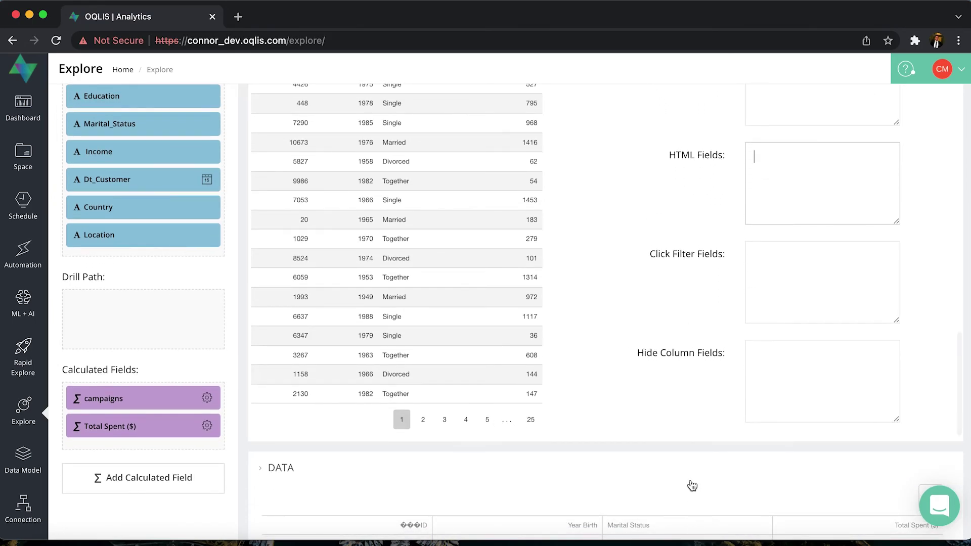
{"action": "scroll", "coordinate": [690, 484], "scroll_direction": "up", "scroll_amount": 2}
{"action": "scroll", "coordinate": [692, 486], "scroll_direction": "up", "scroll_amount": 1}
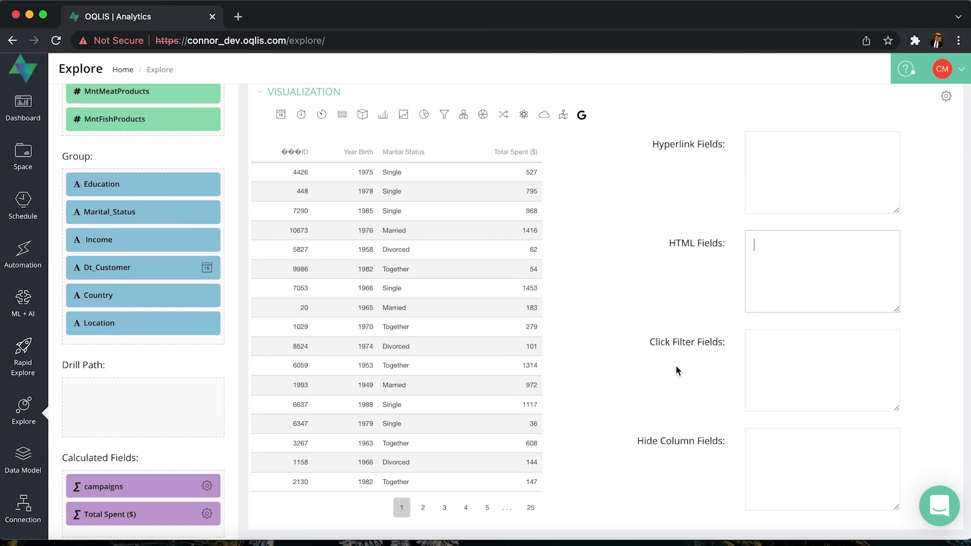
{"action": "scroll", "coordinate": [676, 365], "scroll_direction": "up", "scroll_amount": 15}
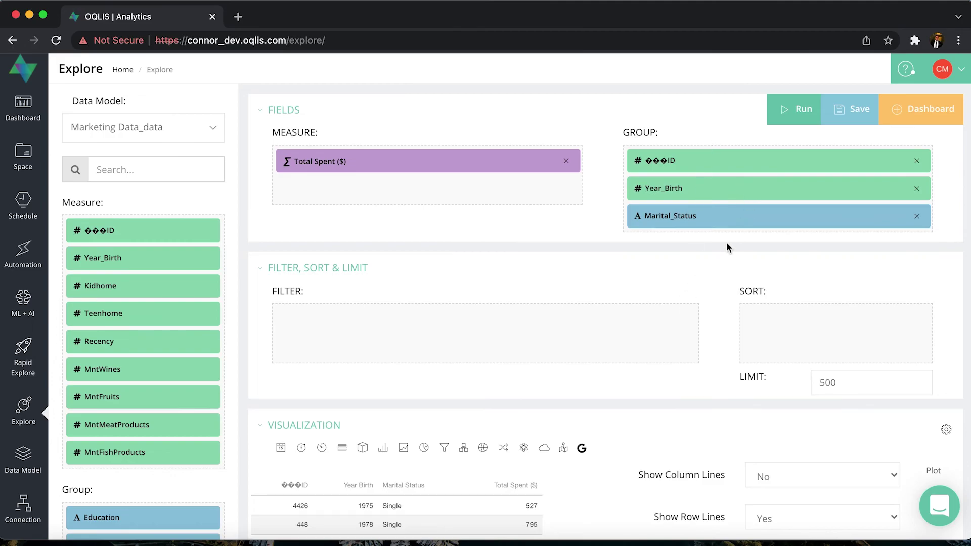
{"action": "scroll", "coordinate": [727, 244], "scroll_direction": "down", "scroll_amount": 1}
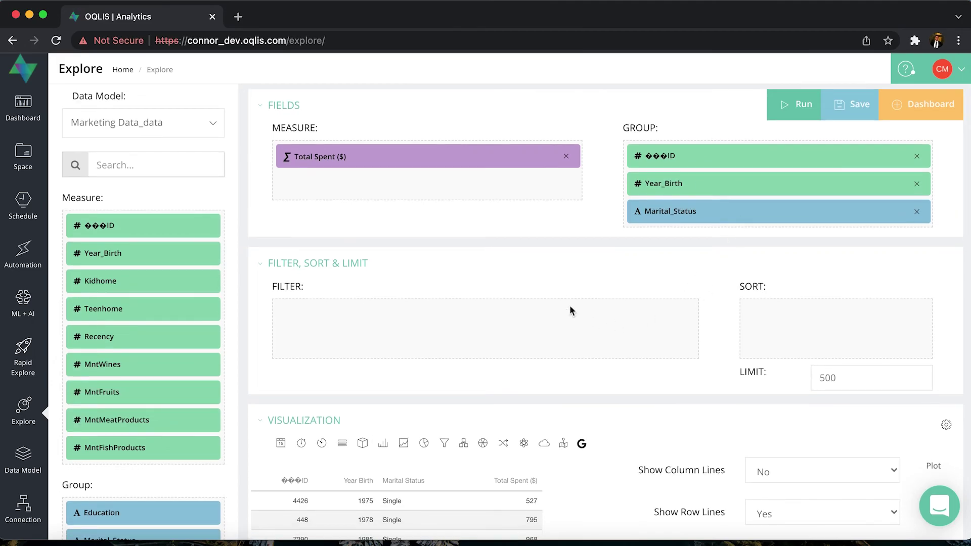